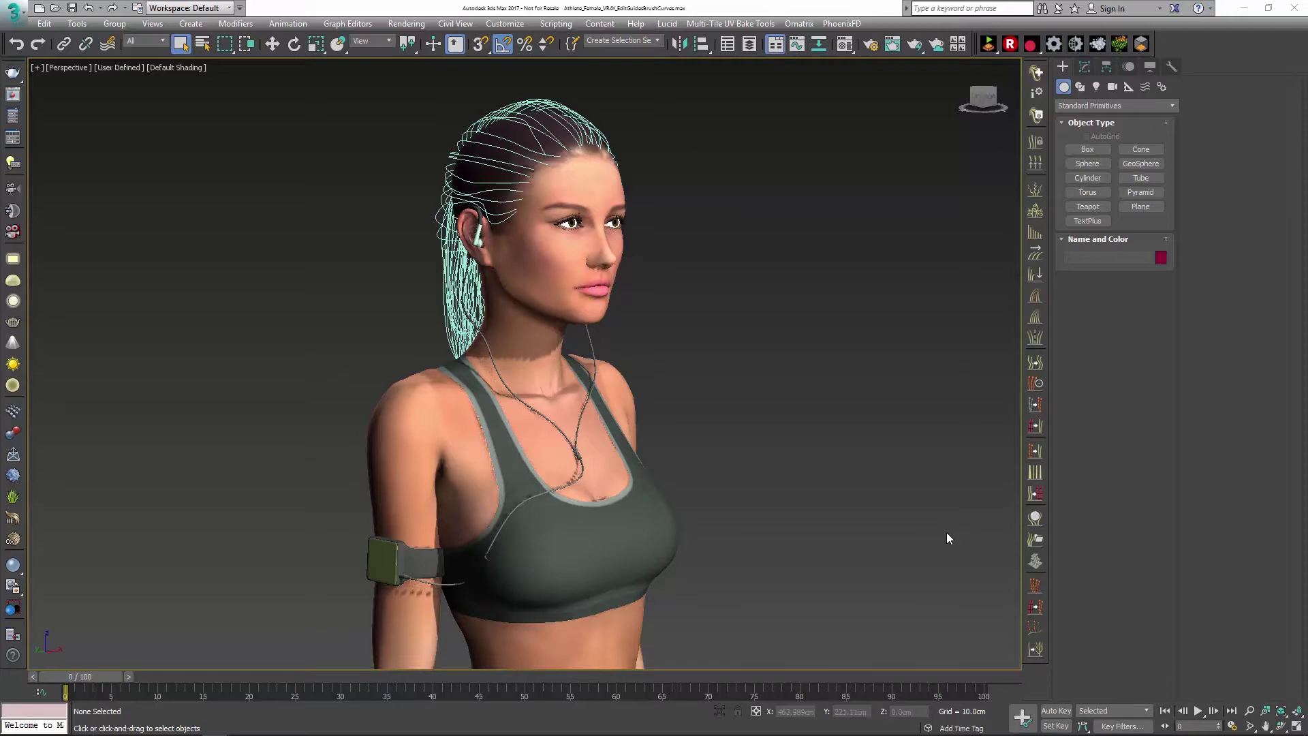
Step: Select the AF_HairMain hair object and enter brush editing mode in its Ox Edit Guides modifier, collapsing the Brushes rollout
click(456, 318)
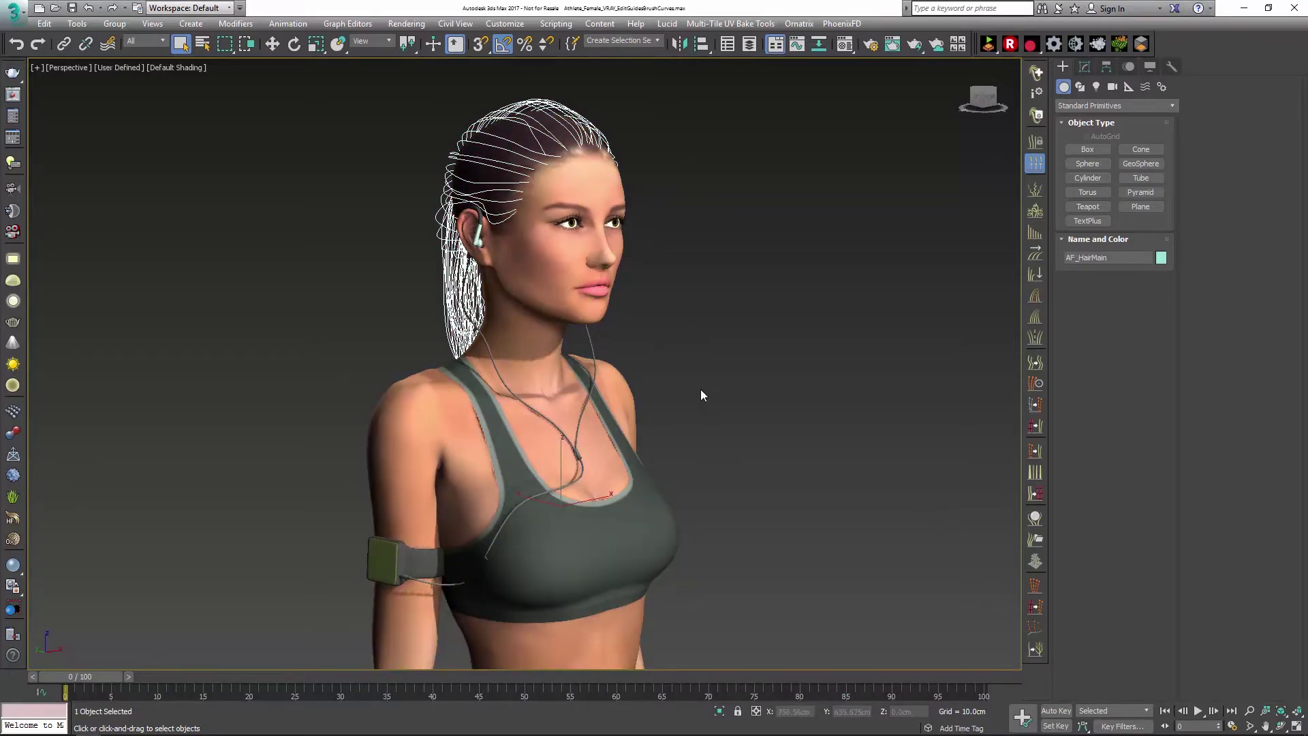
alt+middle_drag(701, 391, 888, 383)
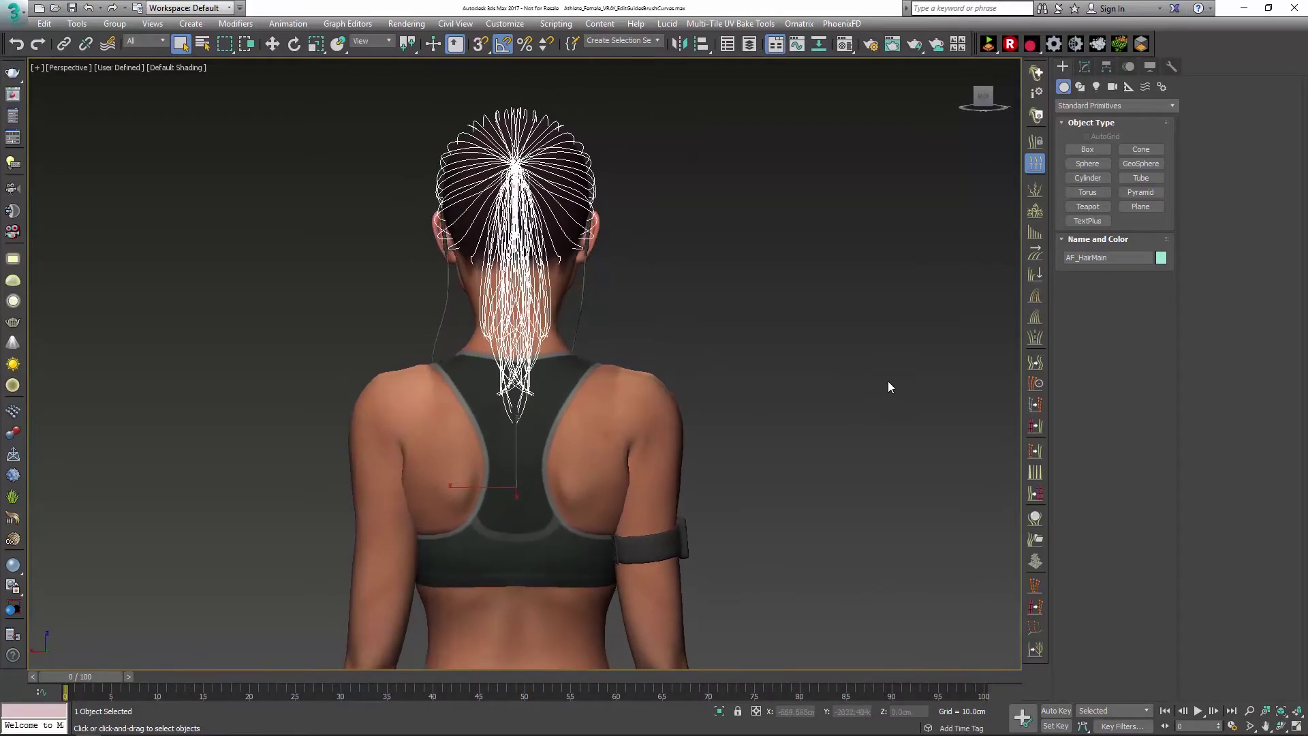
scroll(759, 325, up, 3)
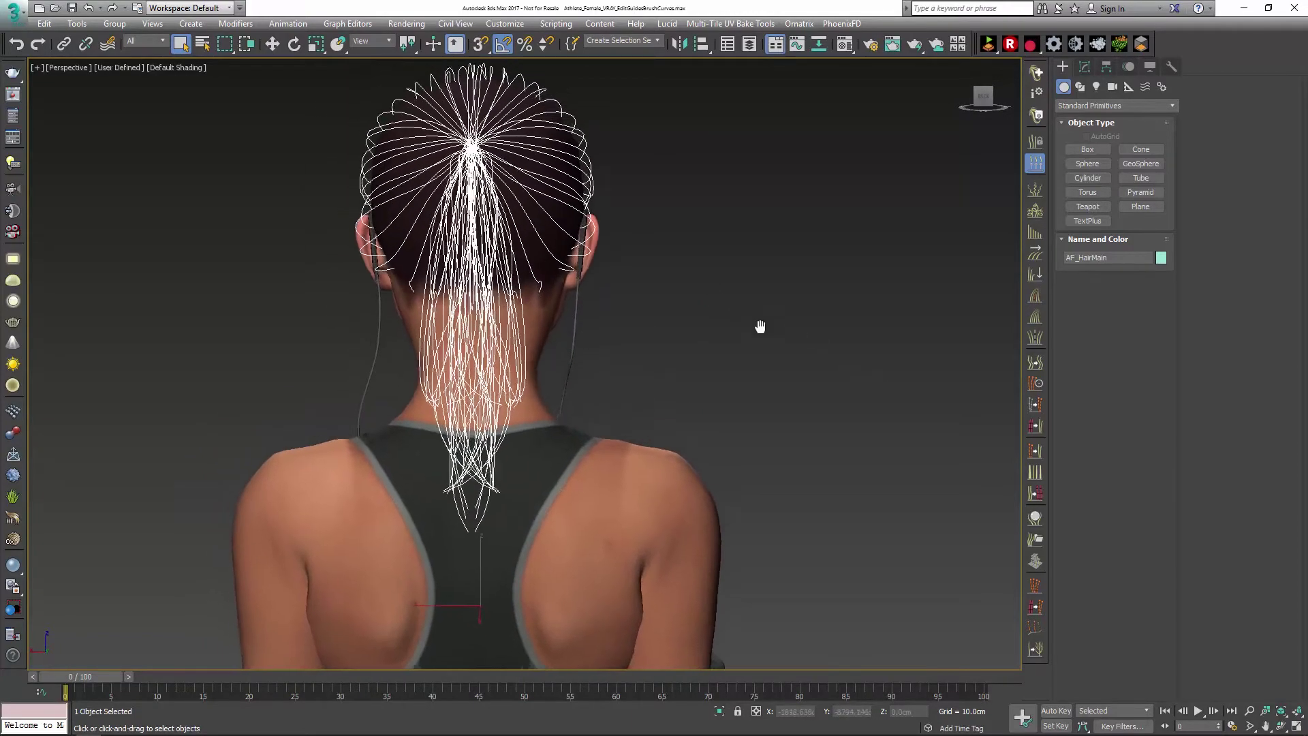
alt+middle_drag(760, 325, 734, 362)
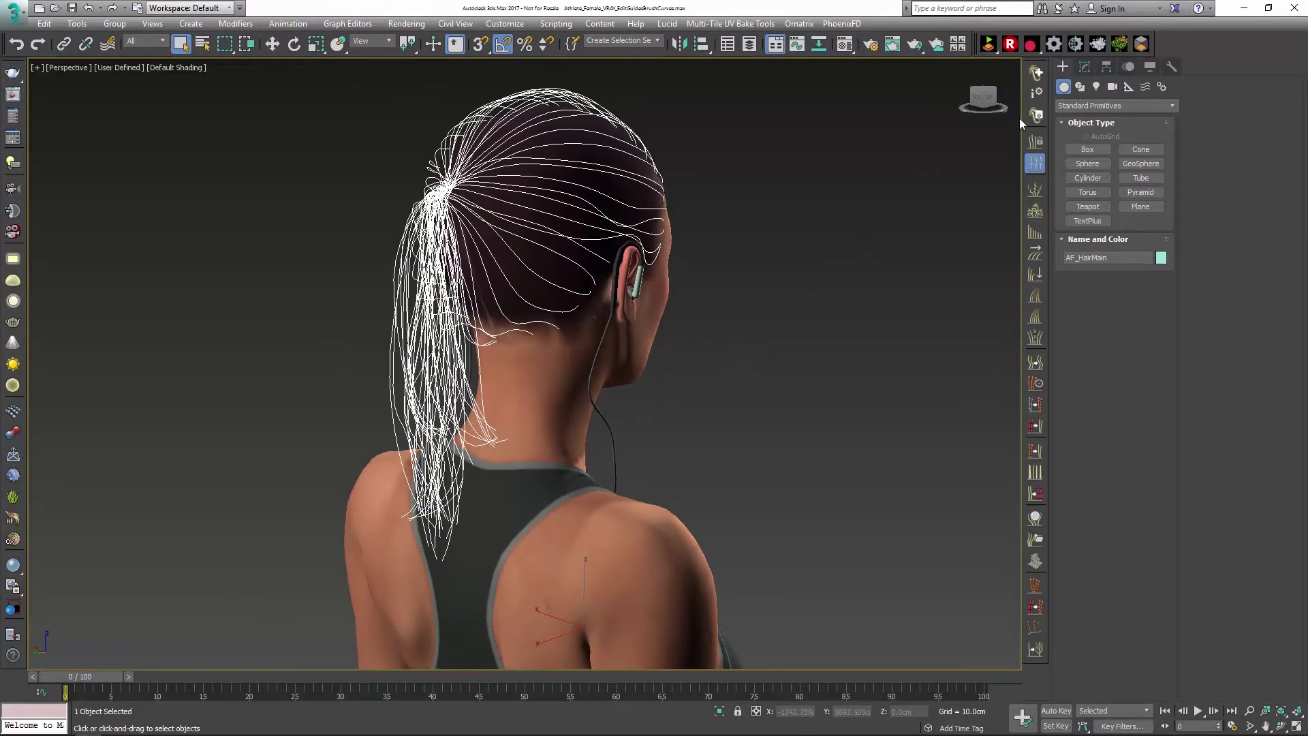
click(1085, 66)
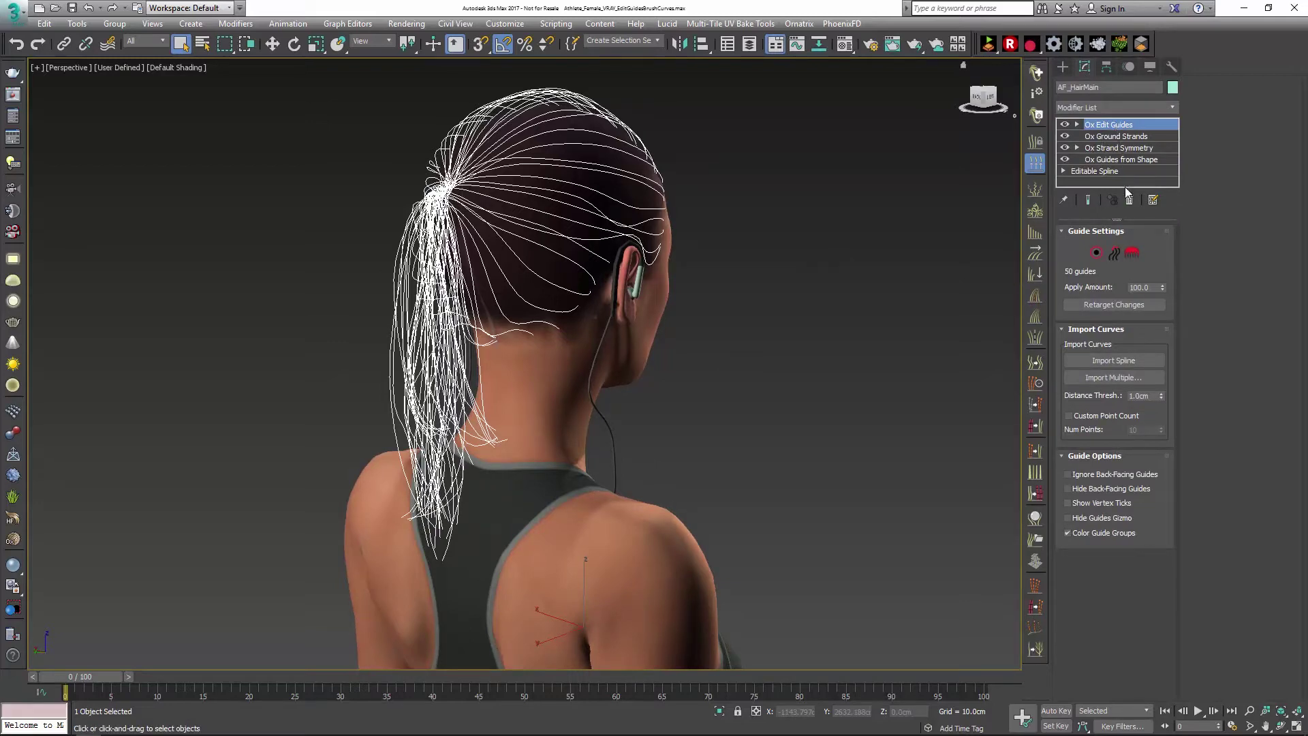
click(1133, 254)
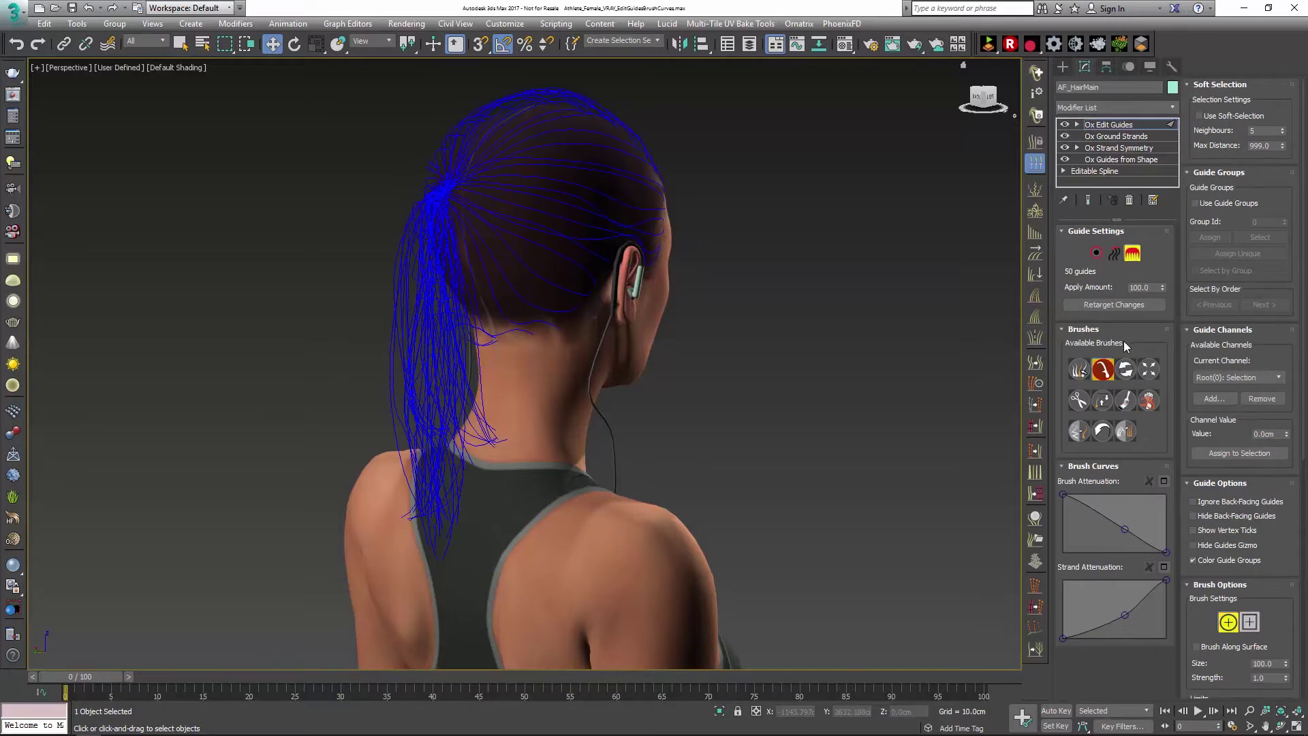
click(1083, 329)
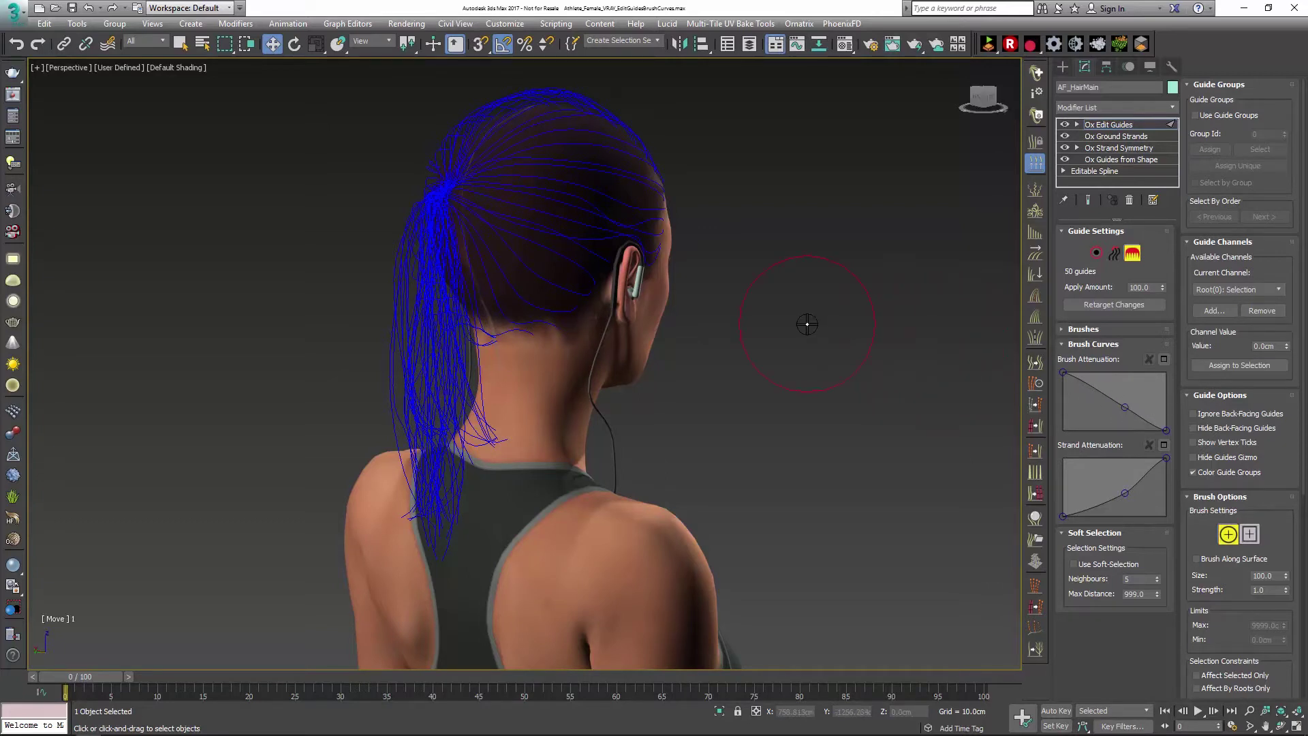
mouse_move(838, 377)
middle_down()
mouse_move(718, 356)
mouse_move(677, 366)
middle_up()
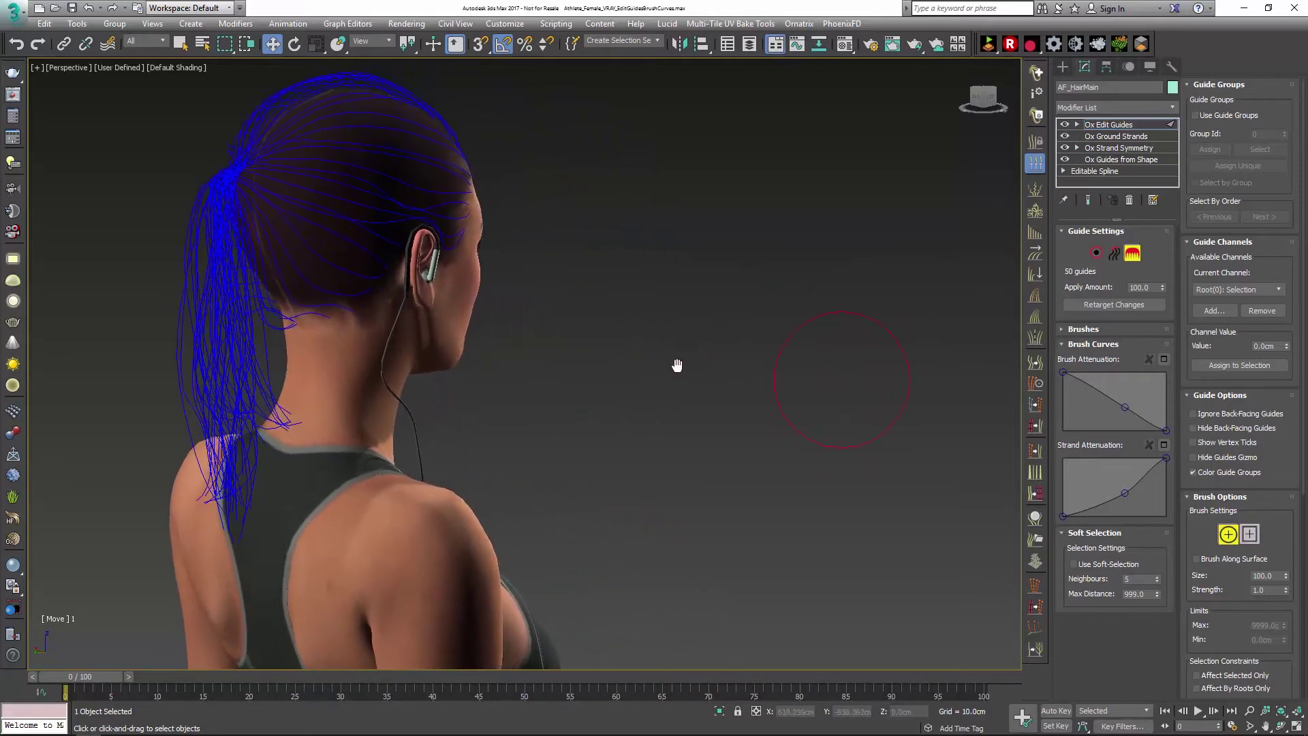
Step: Try reshaping the brush attenuation curve by shifting its points, raising the end point to 1.00 and returning it to 0.00
click(1064, 372)
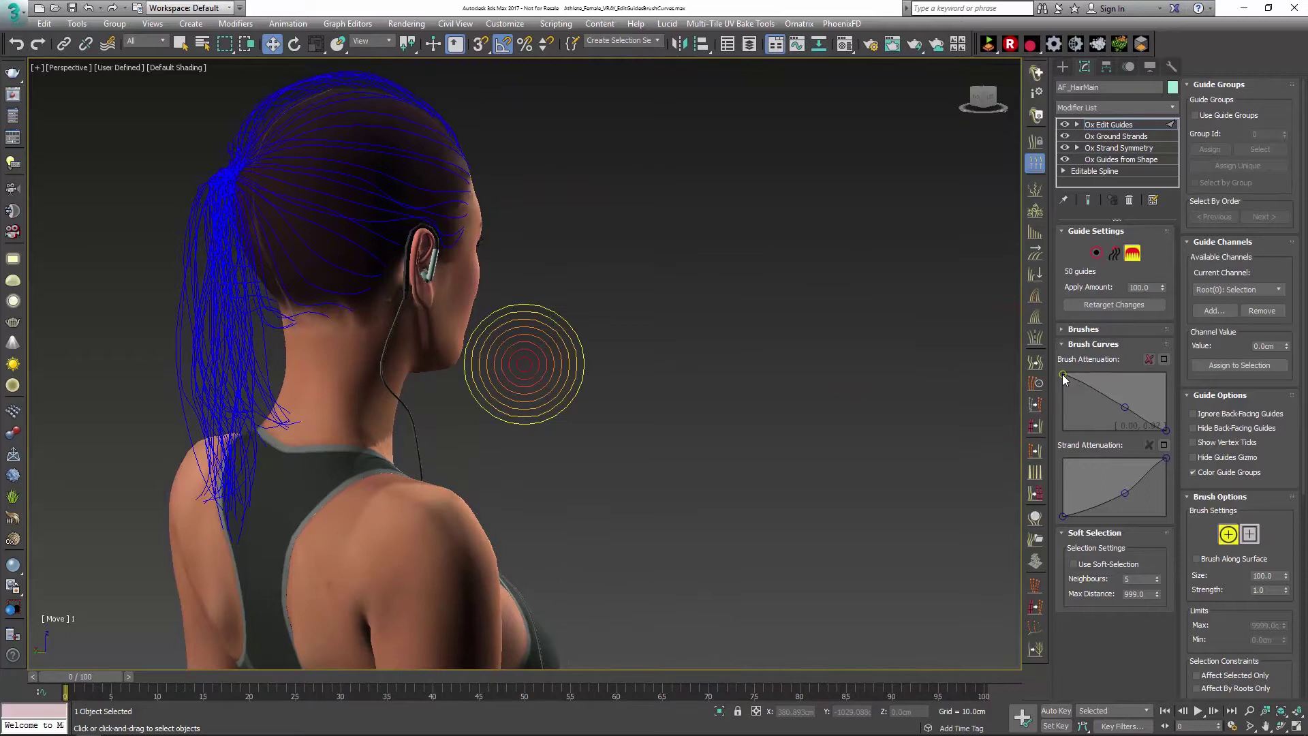
mouse_move(1061, 381)
mouse_down()
mouse_move(1049, 434)
mouse_move(1062, 364)
mouse_up()
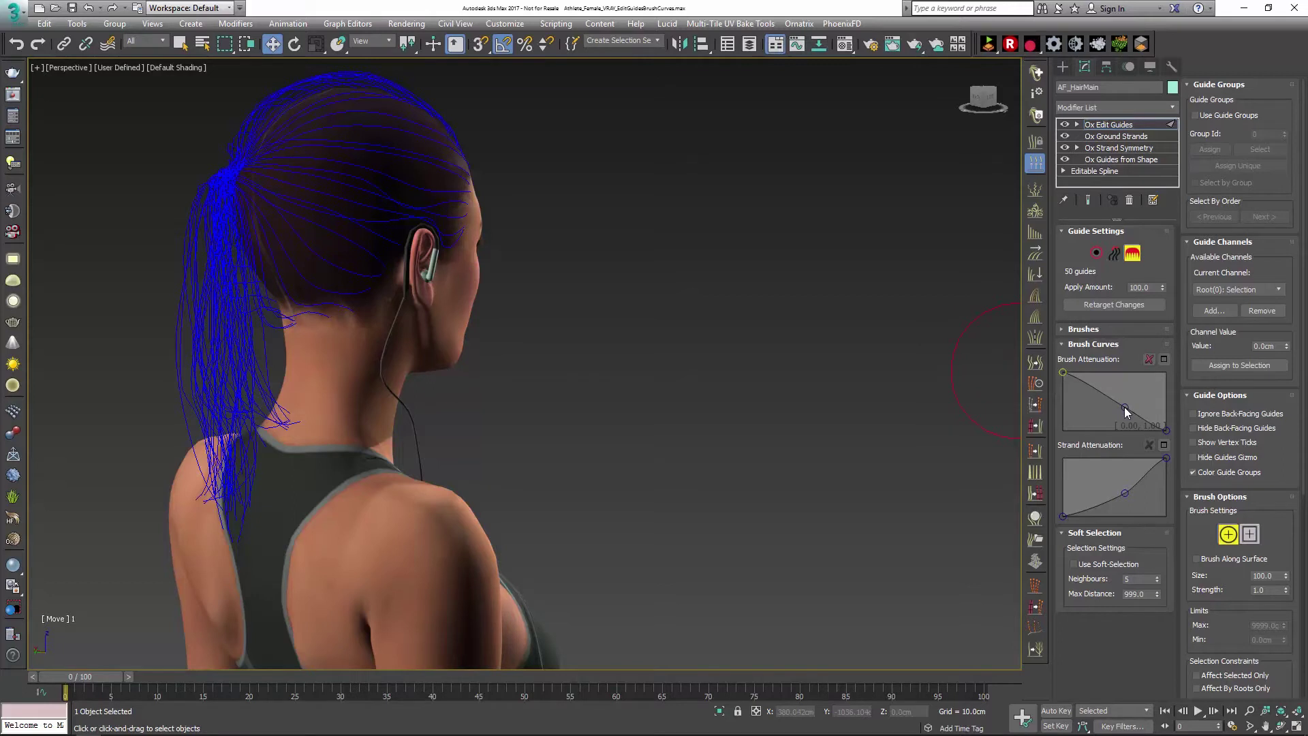
mouse_move(1125, 408)
mouse_down()
mouse_move(1123, 382)
mouse_move(1121, 439)
mouse_move(1119, 392)
mouse_up()
drag(1166, 428, 1167, 353)
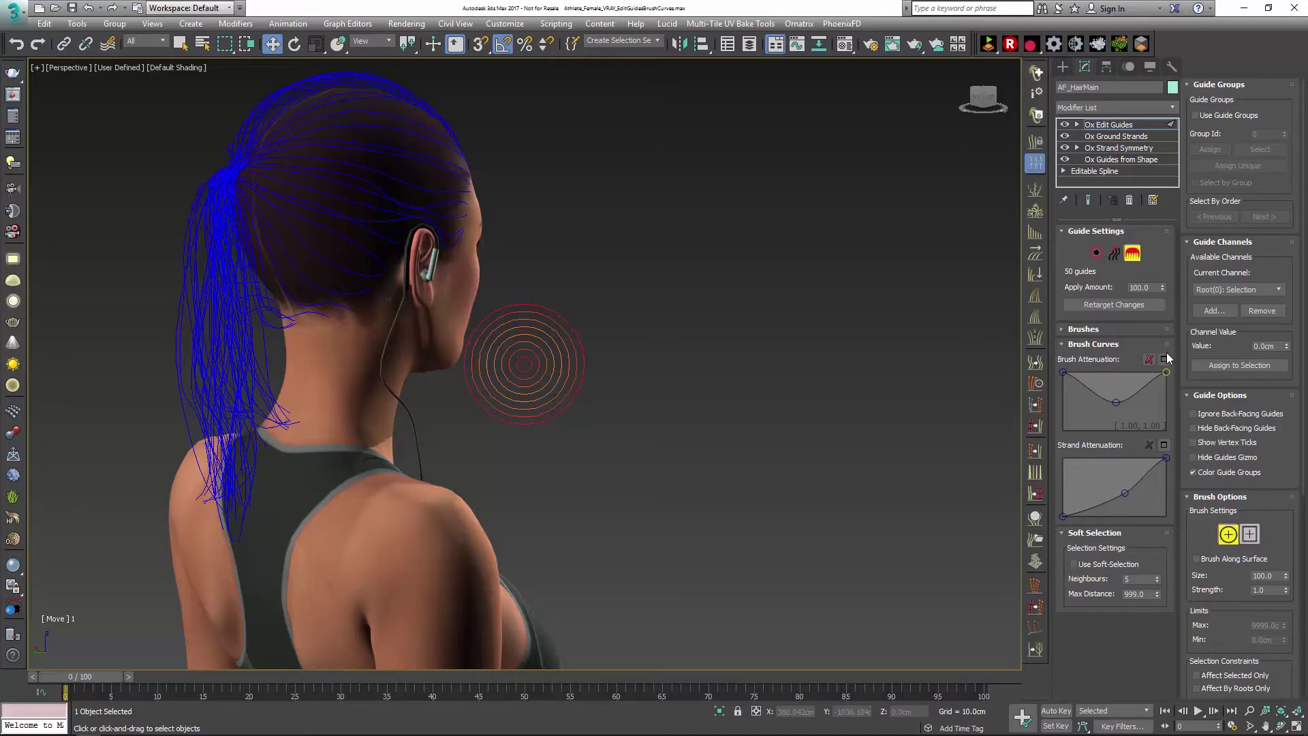
drag(1167, 374, 1167, 430)
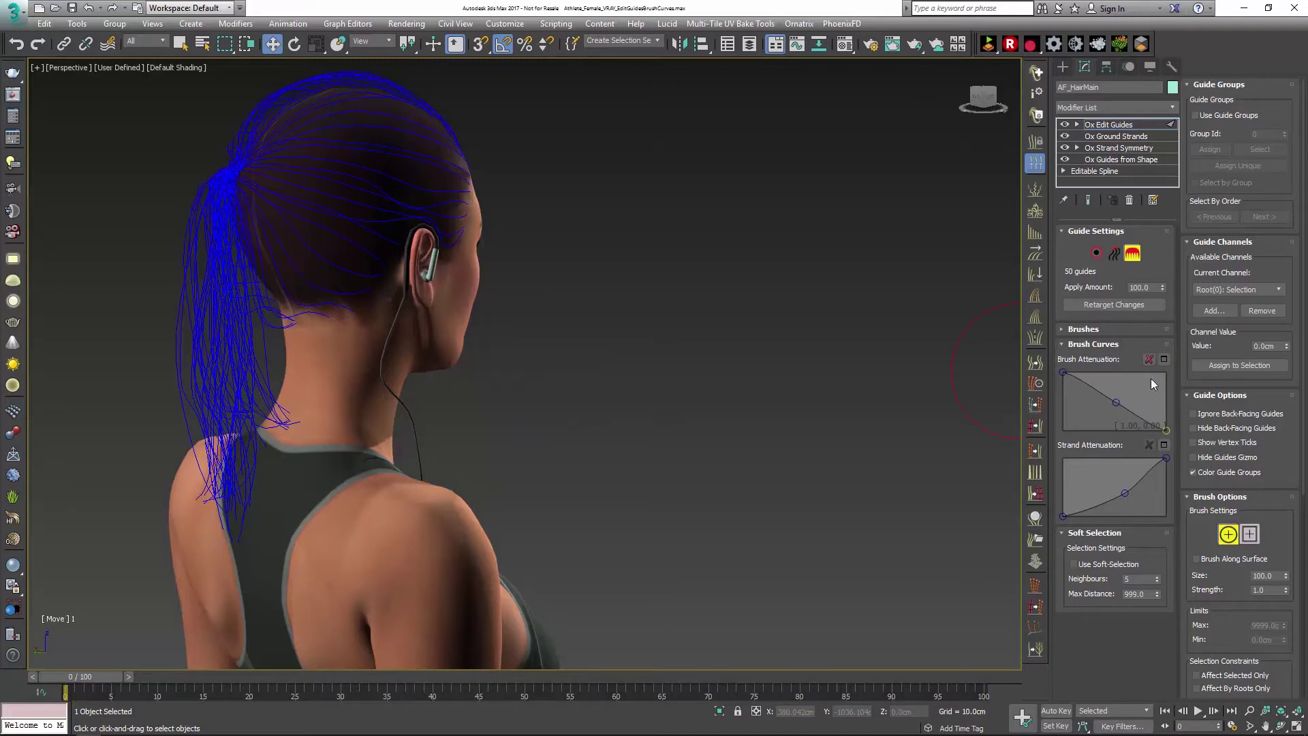
Step: Open the brush attenuation curve in its own window and widen that window over the viewport
click(1164, 360)
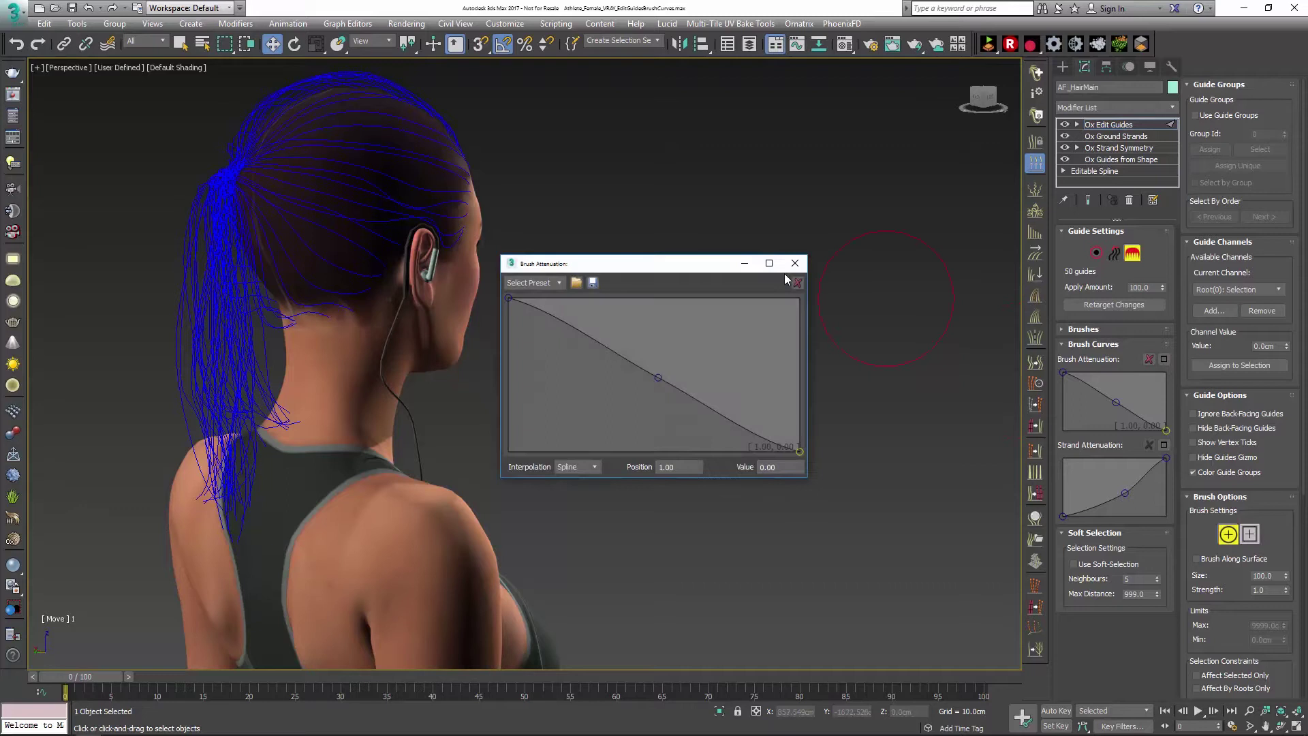
drag(616, 268, 745, 133)
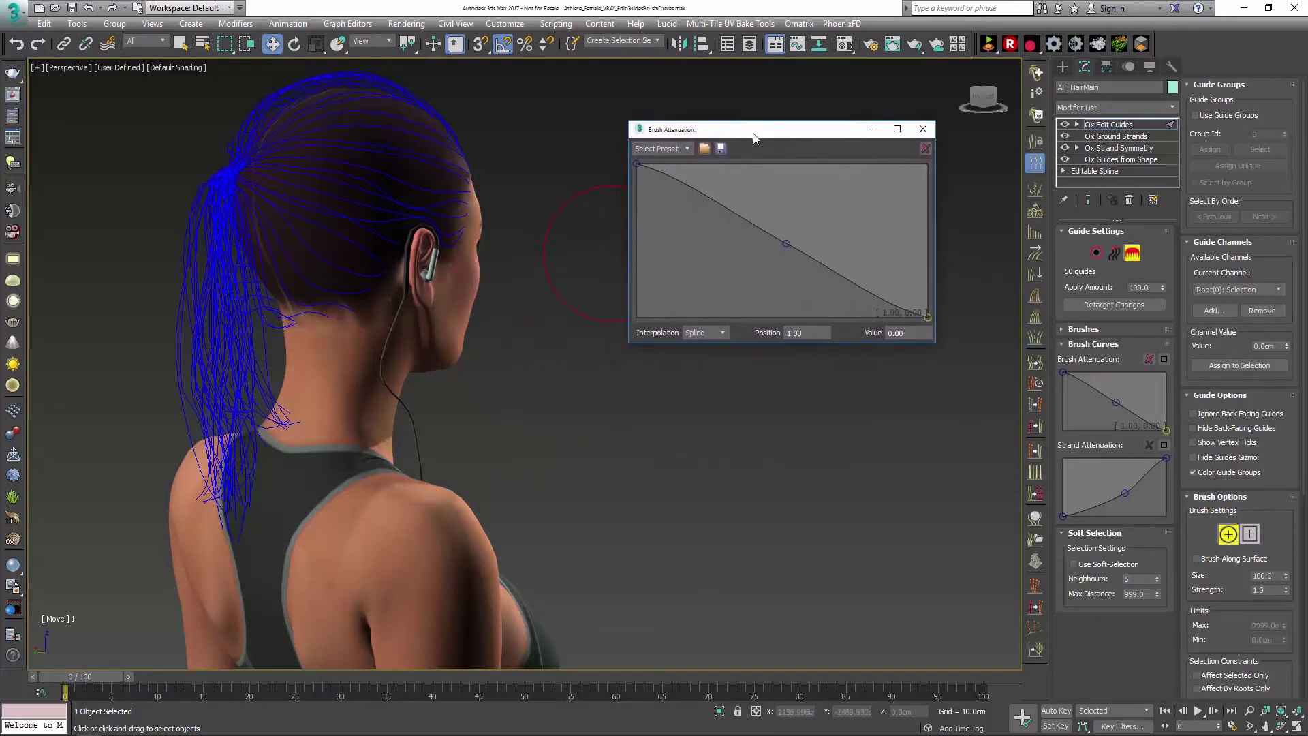
drag(938, 341, 1160, 322)
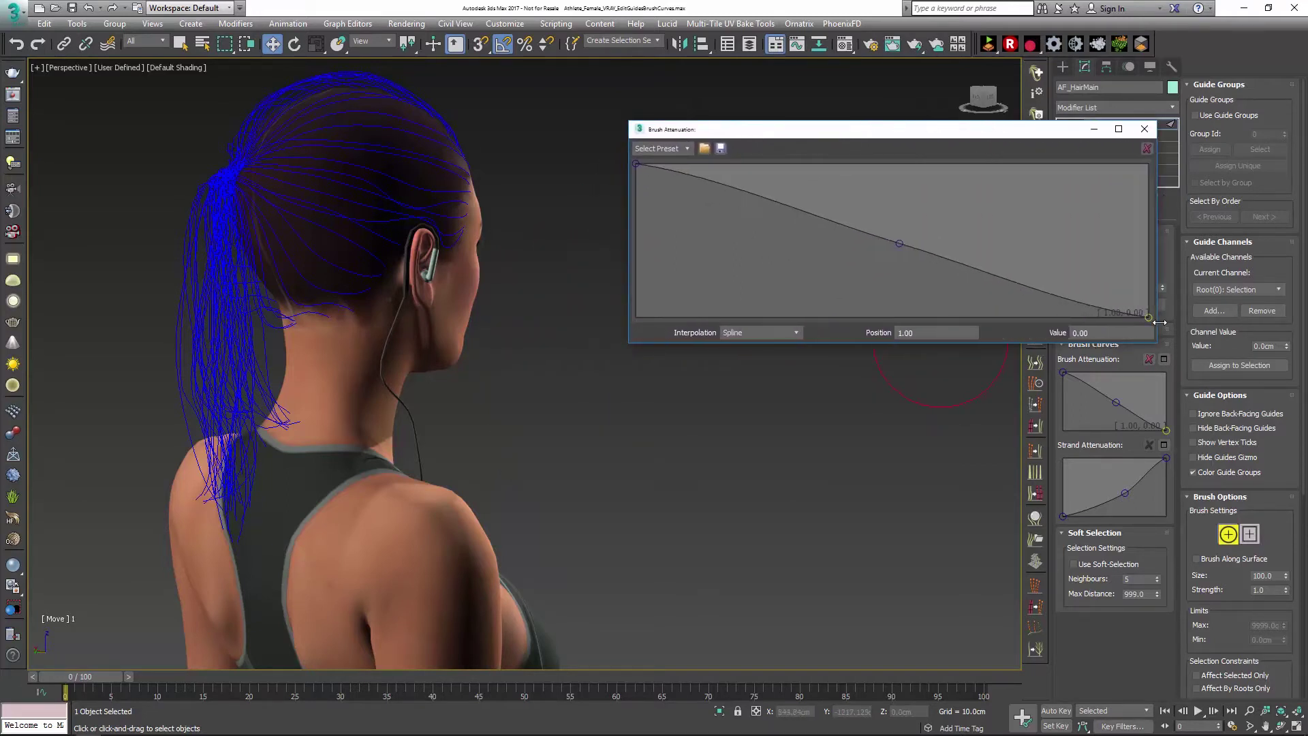
Step: Set the middle point of the brush attenuation curve to position 0.50 and value 0.50
click(900, 244)
click(919, 333)
key(BackSpace)
key(Return)
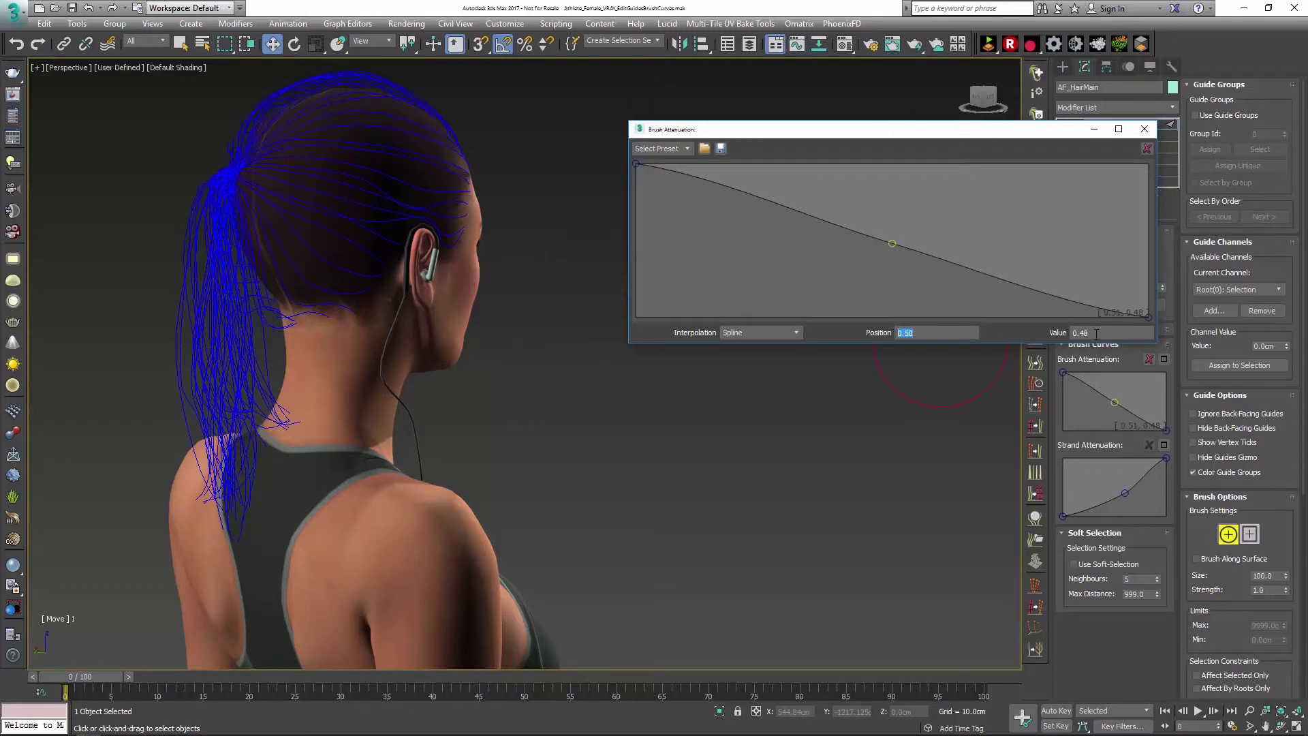
click(1095, 333)
key(BackSpace)
key(BackSpace)
text(50)
key(Return)
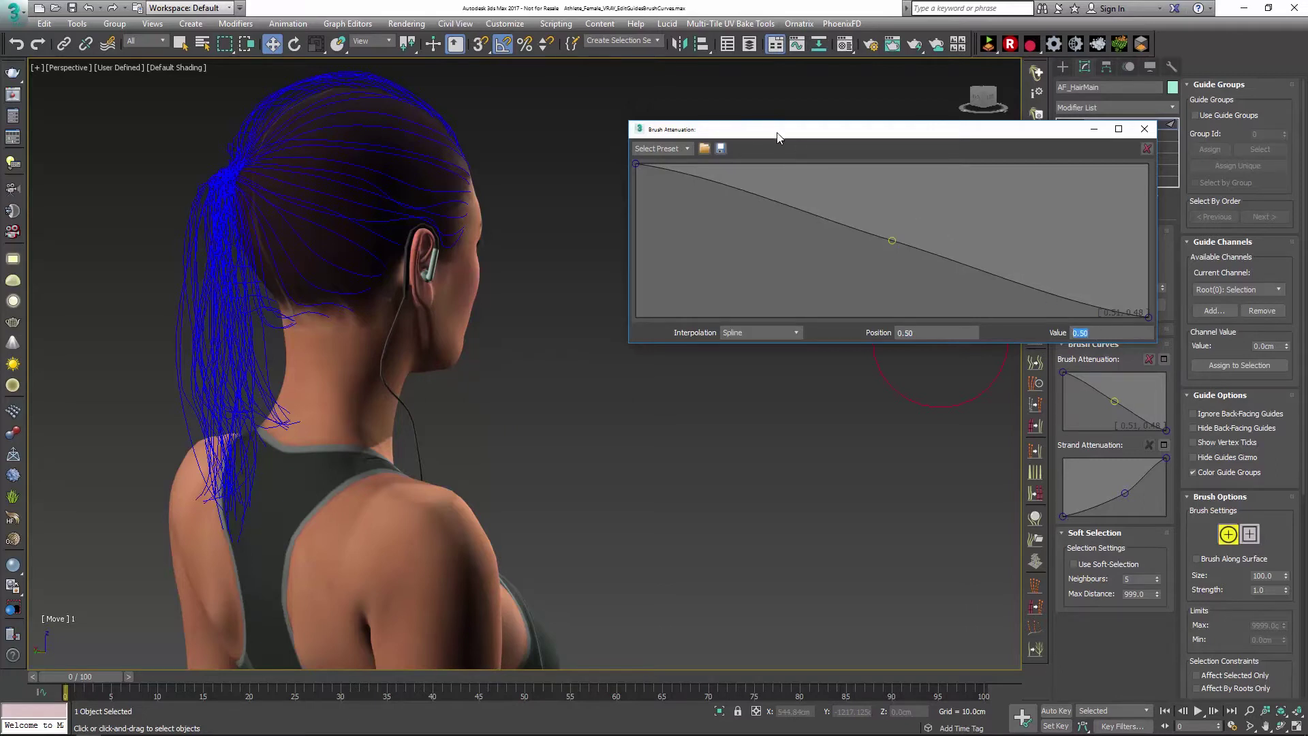
drag(770, 134, 721, 104)
click(638, 119)
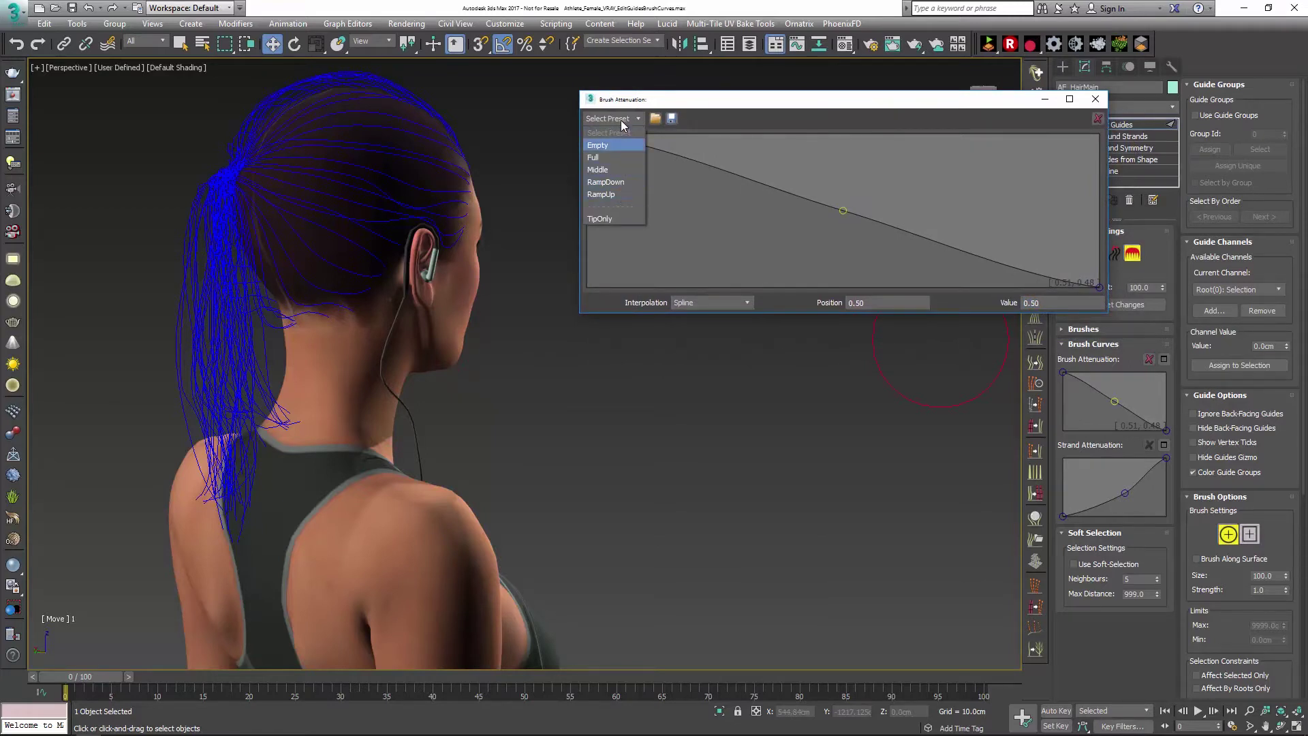
click(622, 120)
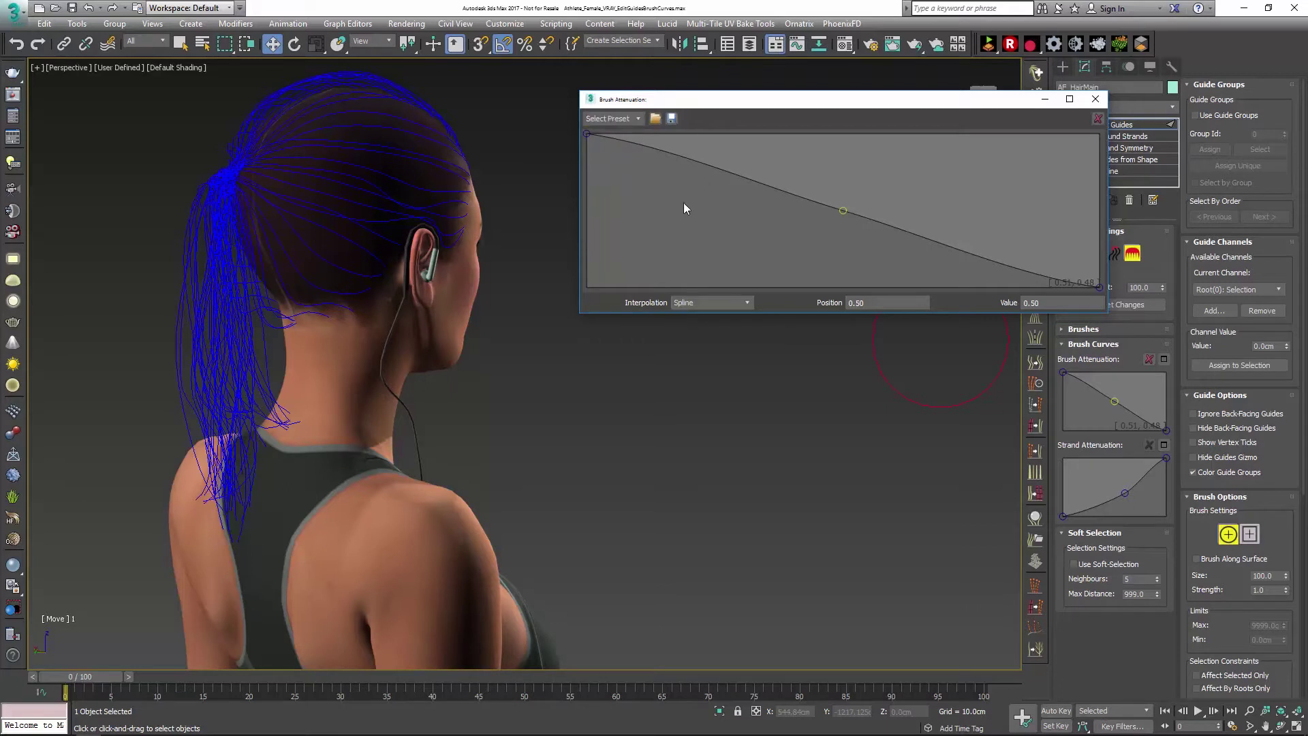
Step: Lower the curve's middle point to about position 0.48, value 0.18, and save the shape as a global preset named Soft
mouse_move(790, 105)
mouse_down()
mouse_move(690, 94)
mouse_move(700, 82)
mouse_up()
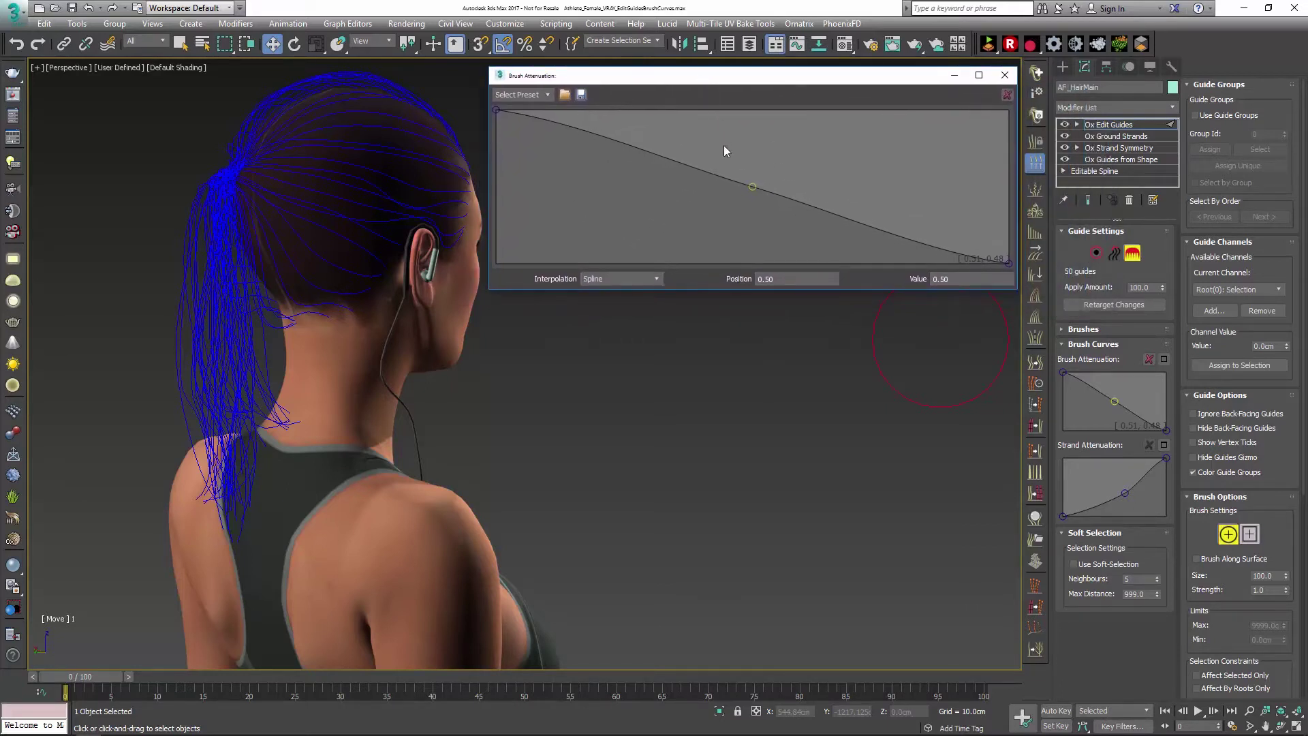
mouse_move(753, 185)
mouse_down()
mouse_move(746, 244)
mouse_move(762, 155)
mouse_move(741, 239)
mouse_up()
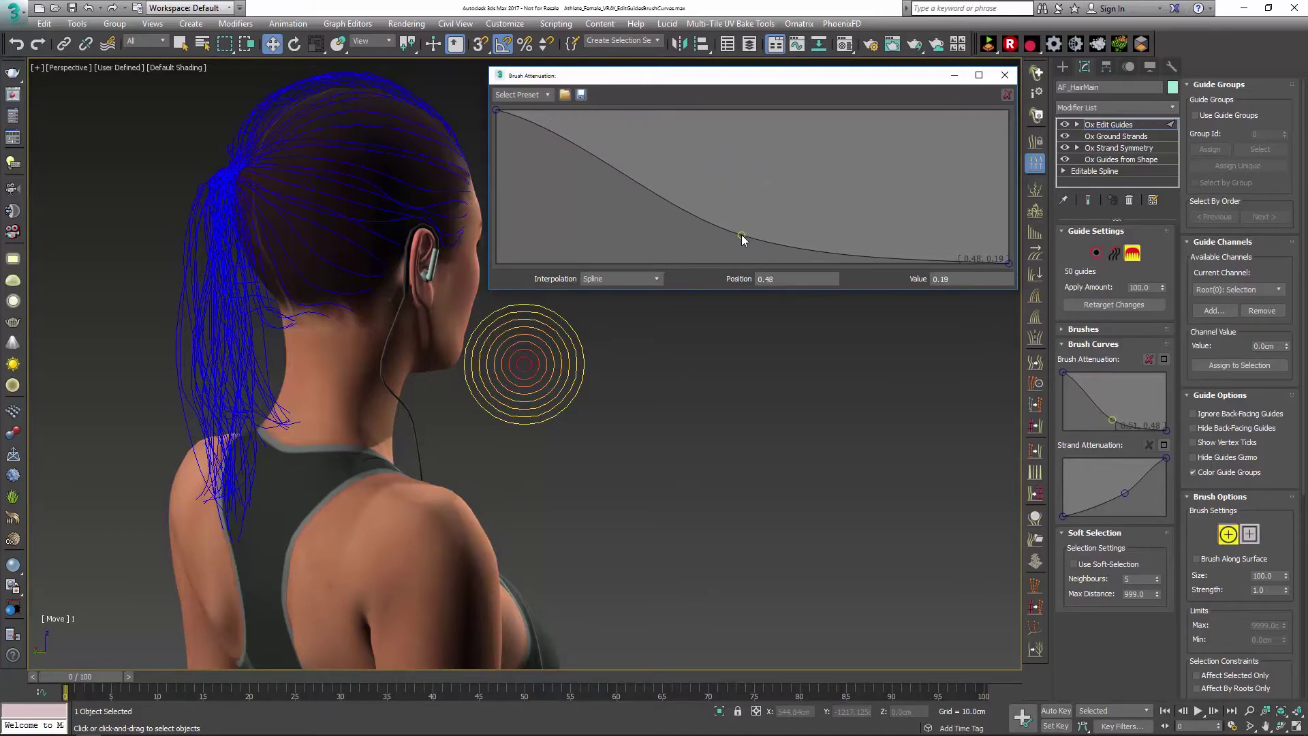
click(581, 94)
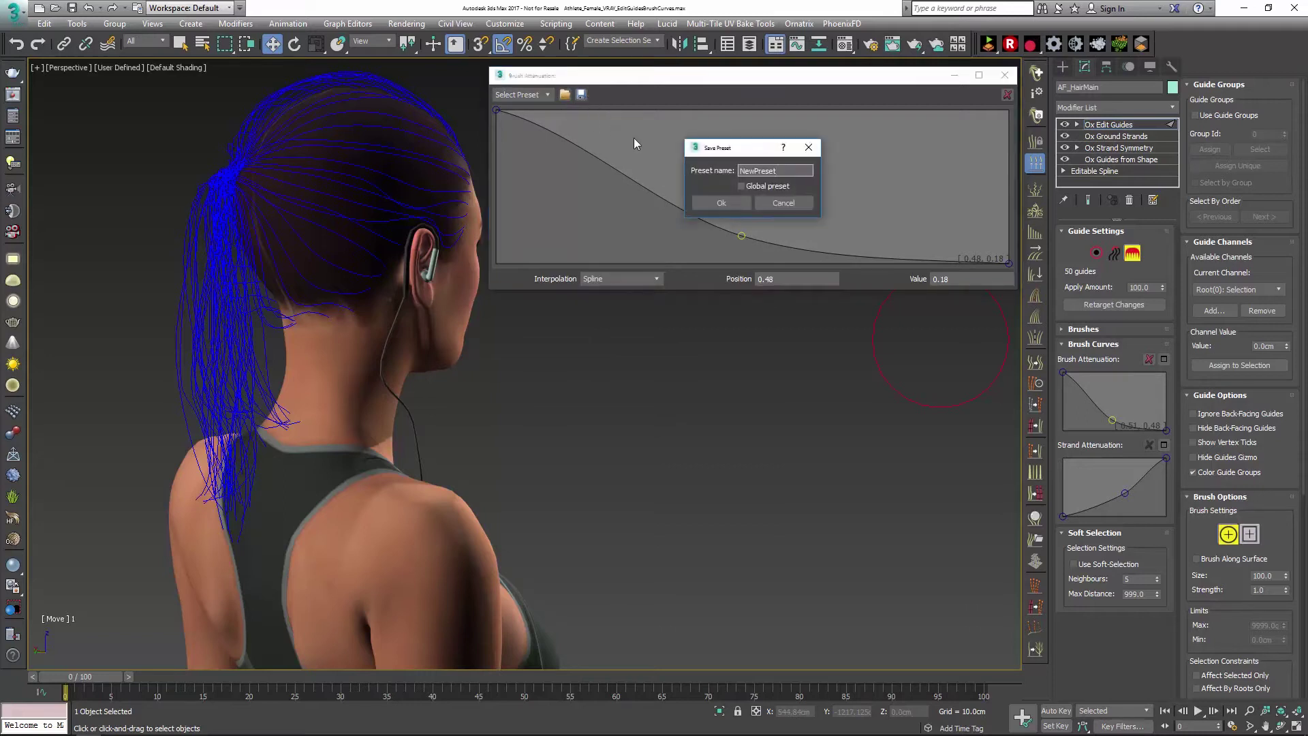
key(BackSpace)
key(BackSpace)
key(BackSpace)
key(BackSpace)
key(BackSpace)
key(BackSpace)
key(BackSpace)
text(Soft)
click(744, 186)
click(721, 203)
click(537, 95)
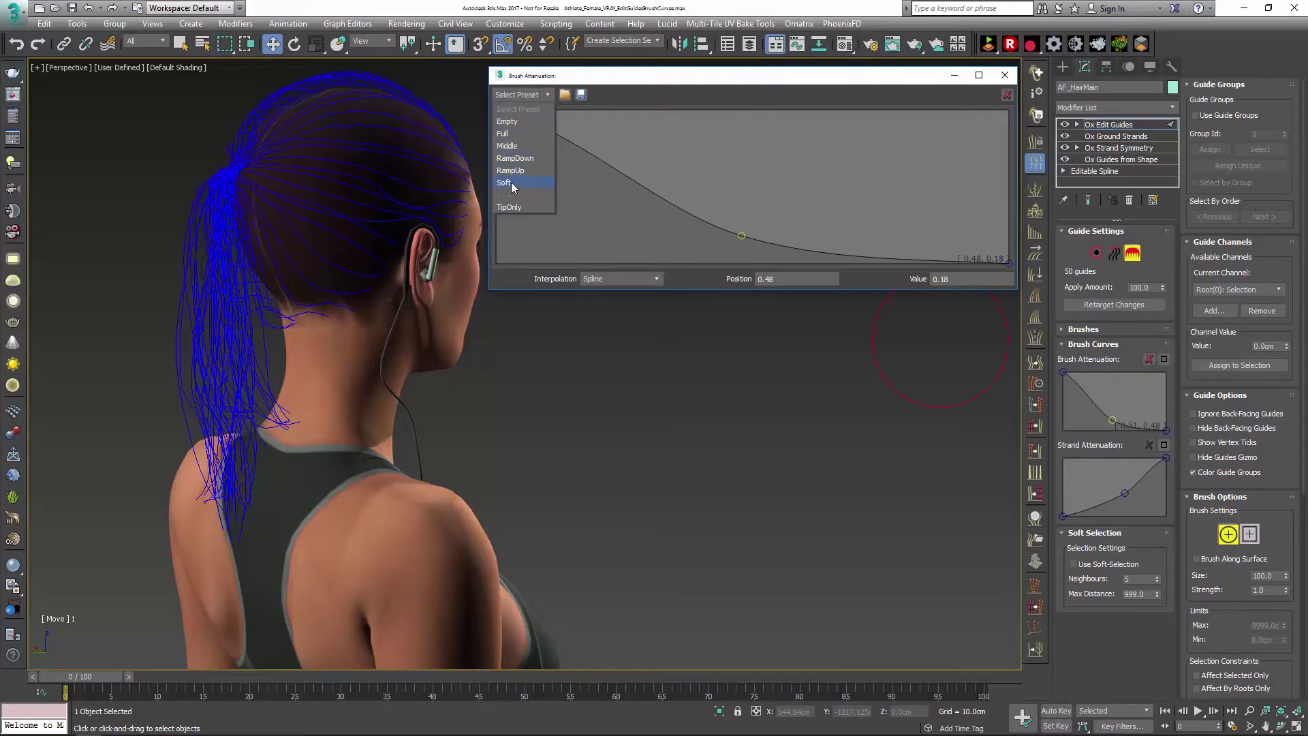
click(521, 92)
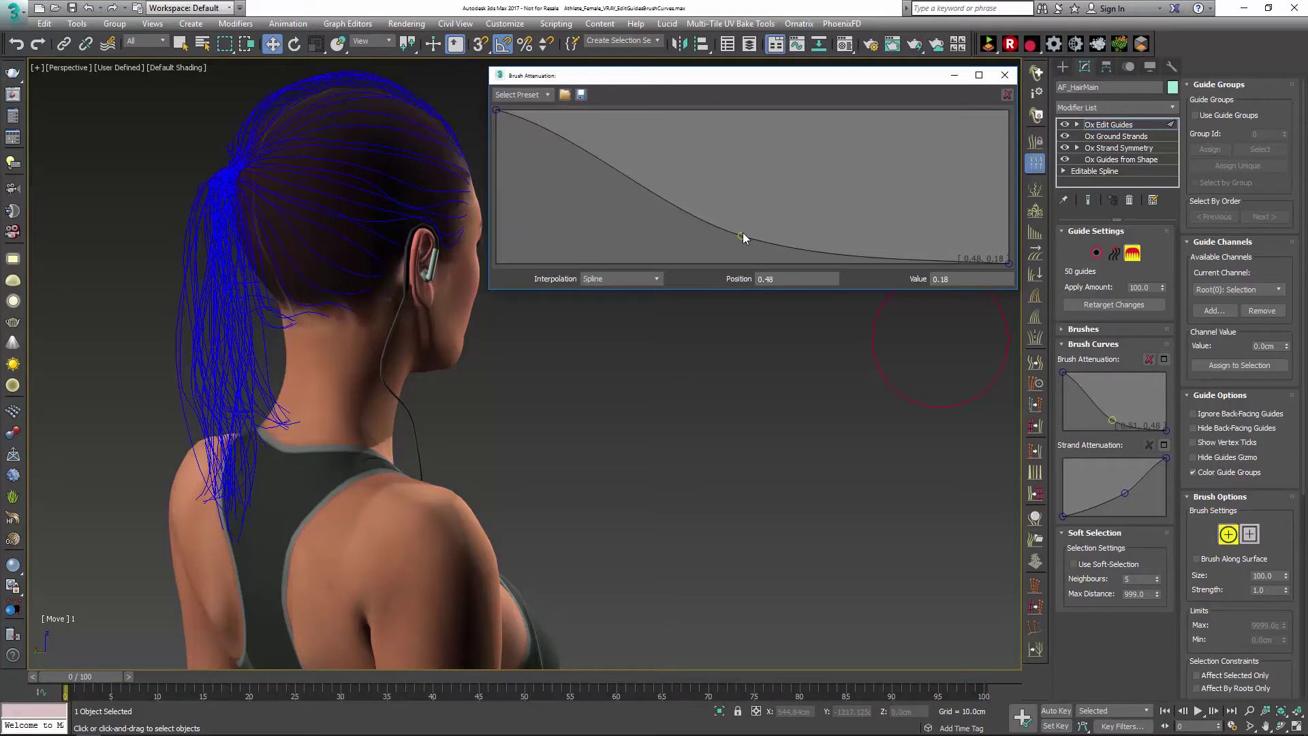
Step: Raise the curve's middle point to about position 0.55, value 0.88, and save the shape as a global preset named Hard
drag(743, 236, 779, 125)
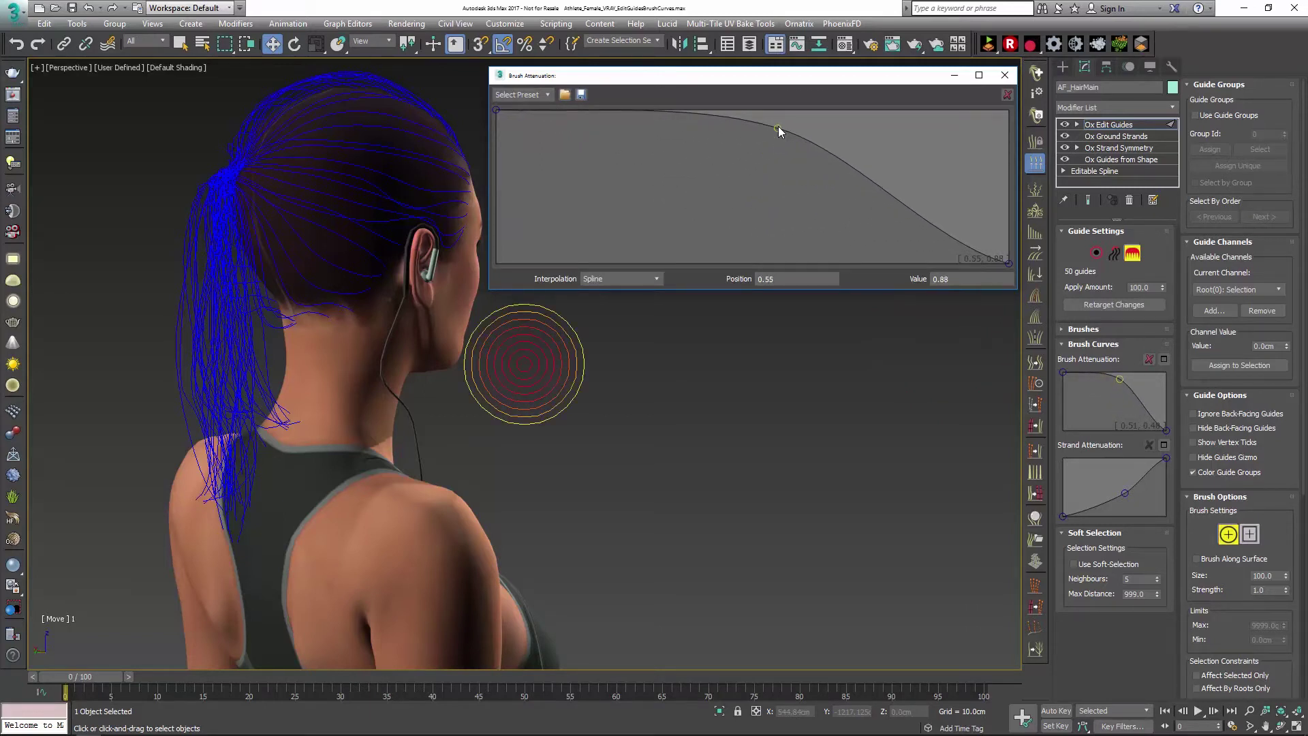
click(582, 96)
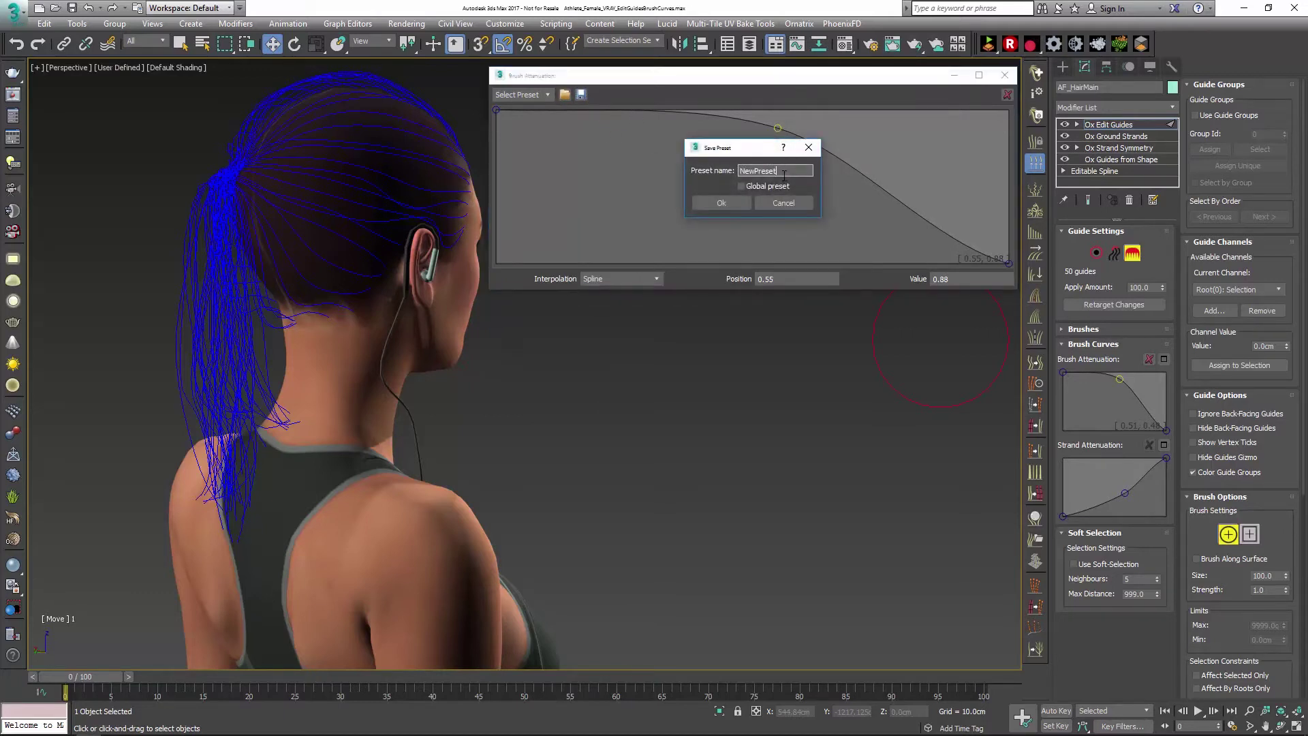
drag(784, 175, 717, 173)
text(Hard)
click(742, 187)
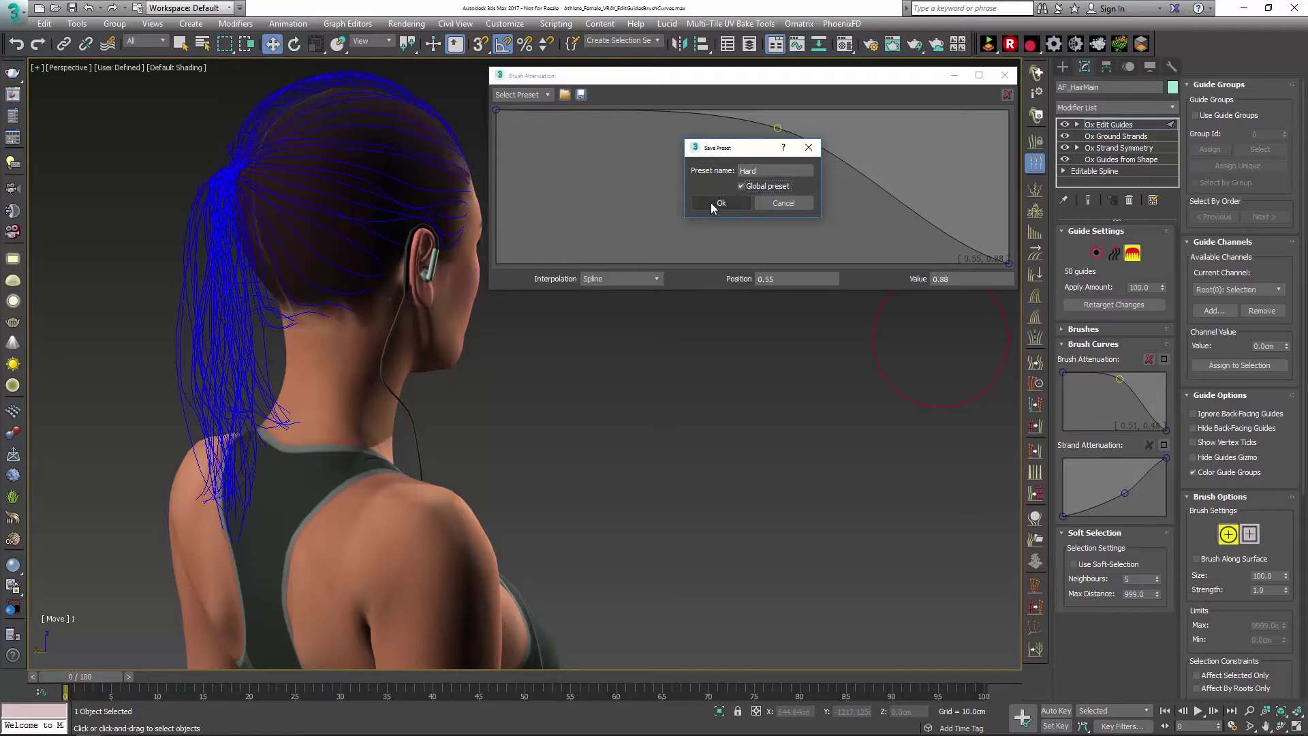
click(719, 203)
Step: Apply the Hard preset to the brush attenuation curve and switch it to the Soft preset for comparison
click(523, 96)
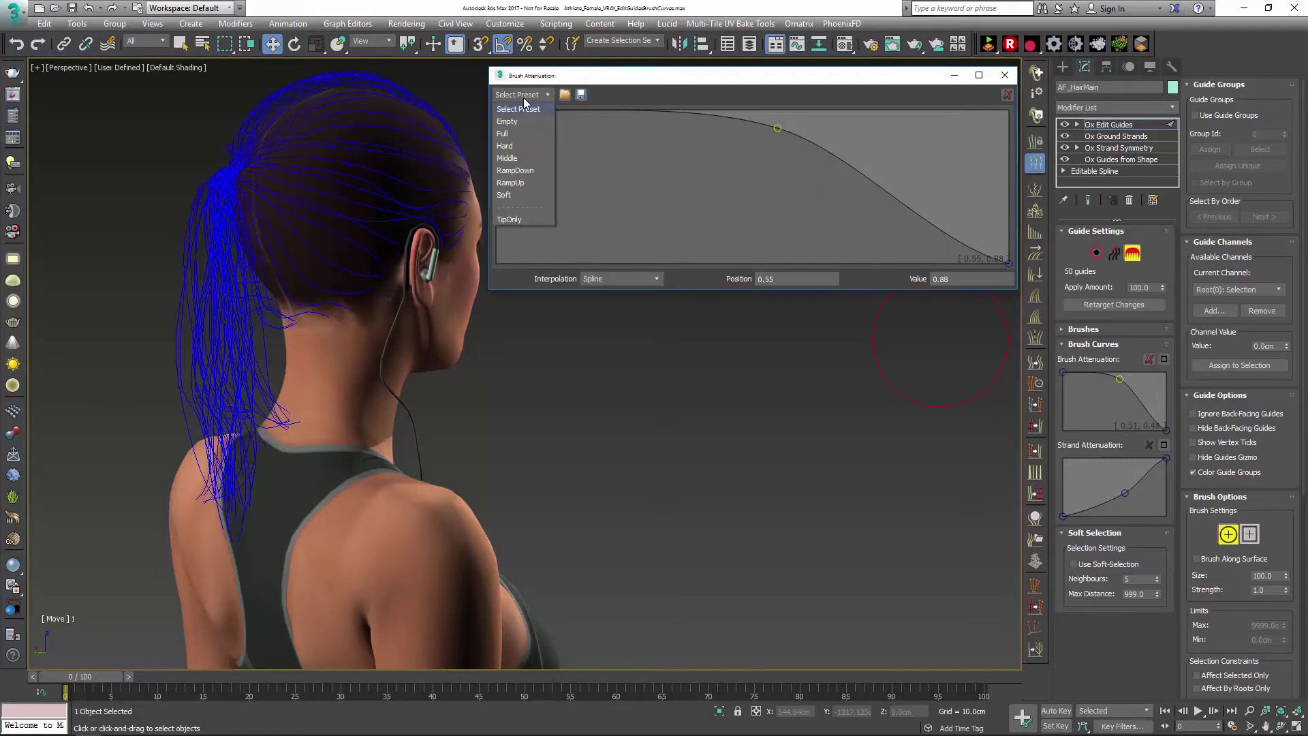
click(522, 146)
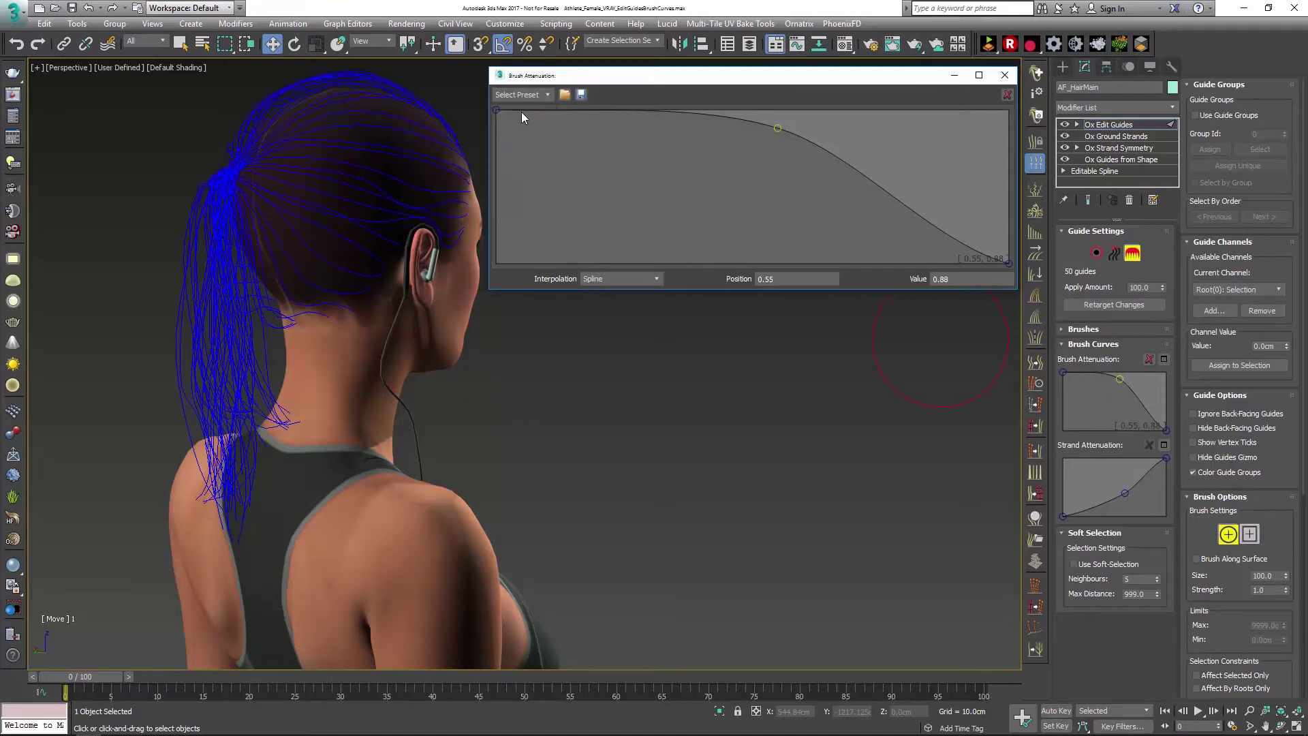
click(522, 97)
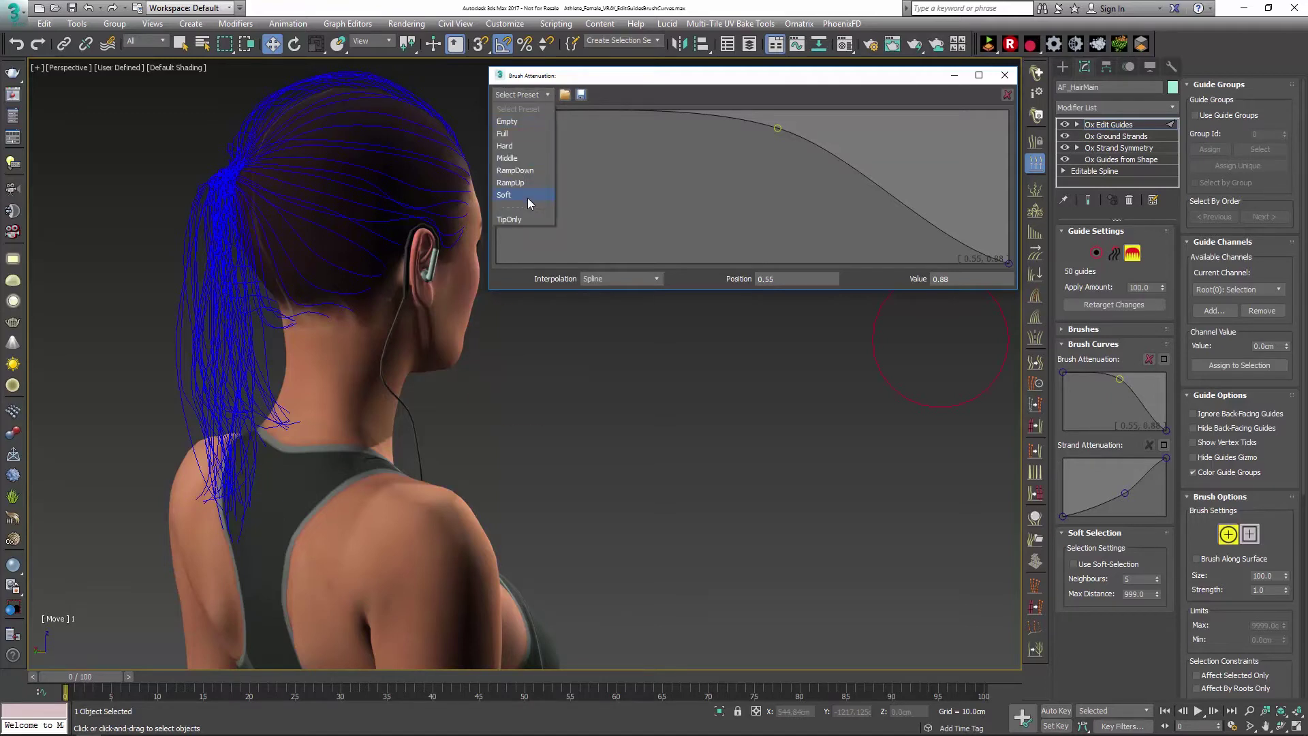
click(528, 197)
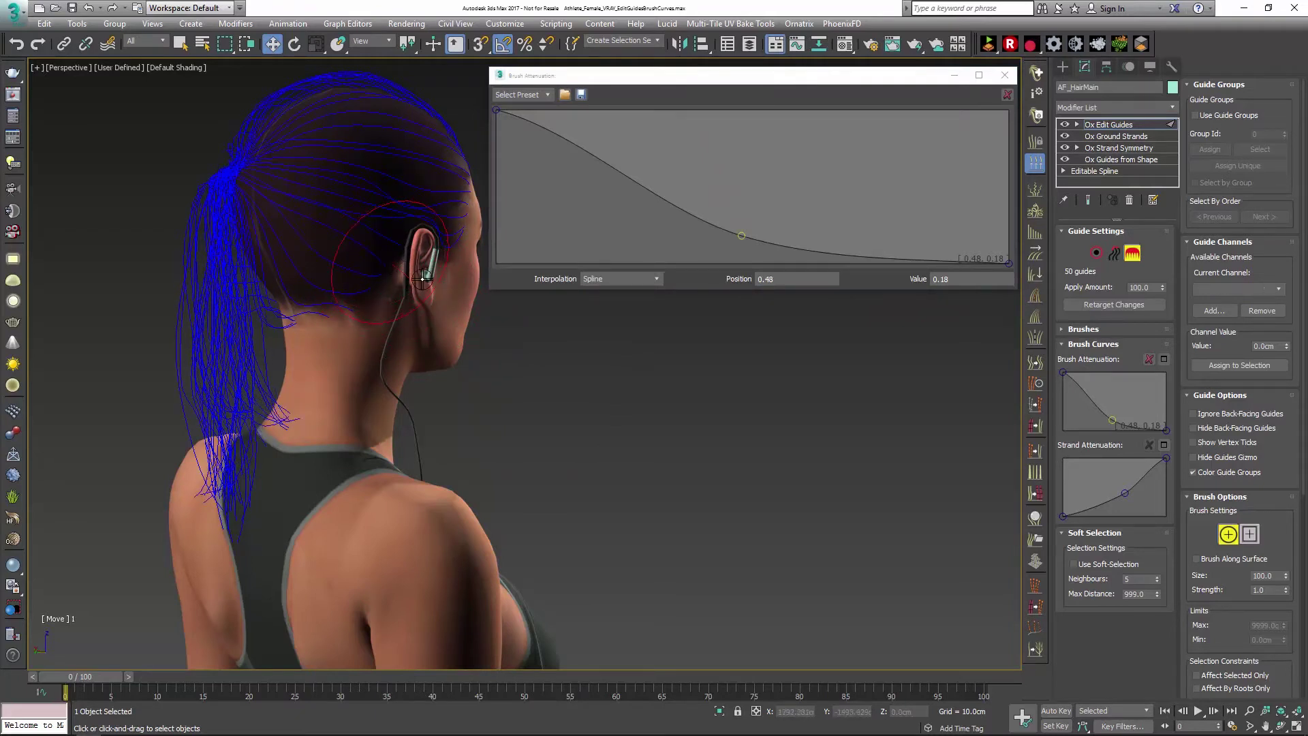
Step: Apply the Hard preset again, test it with a short brush stroke on the side hair, and close the curve window
click(546, 96)
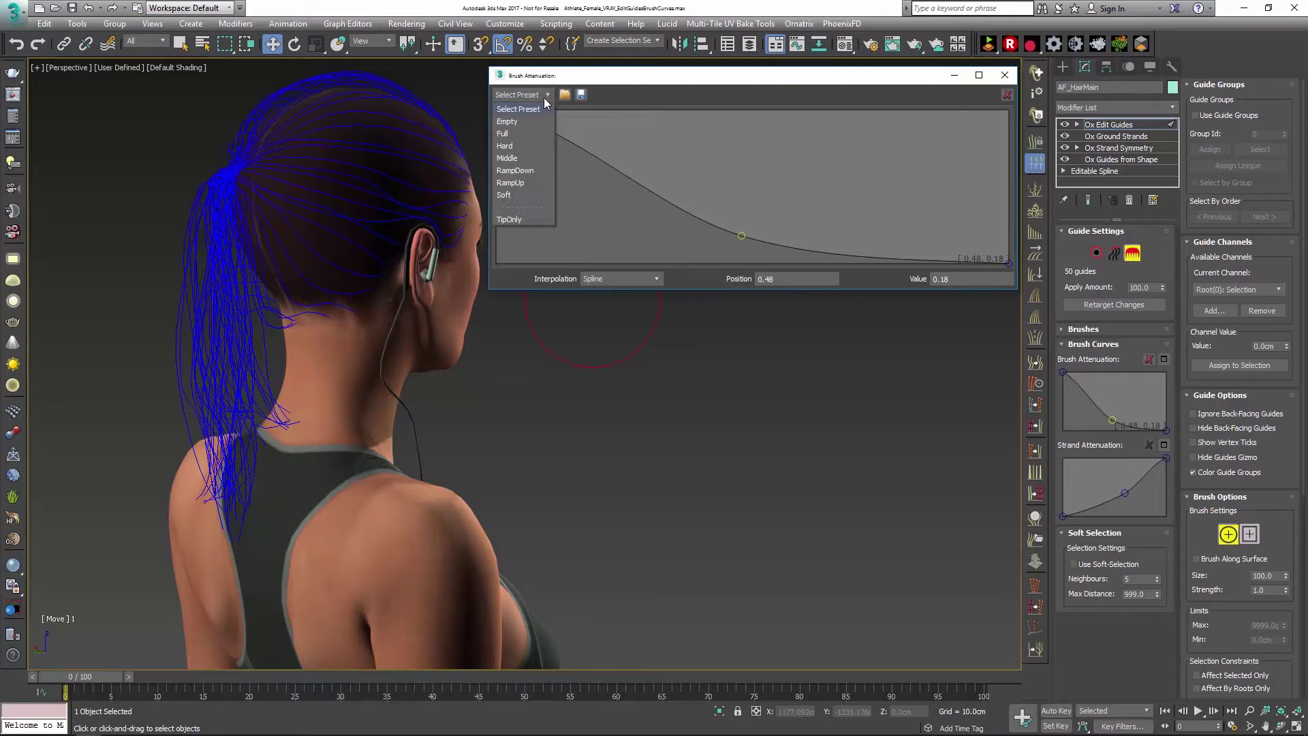
click(532, 145)
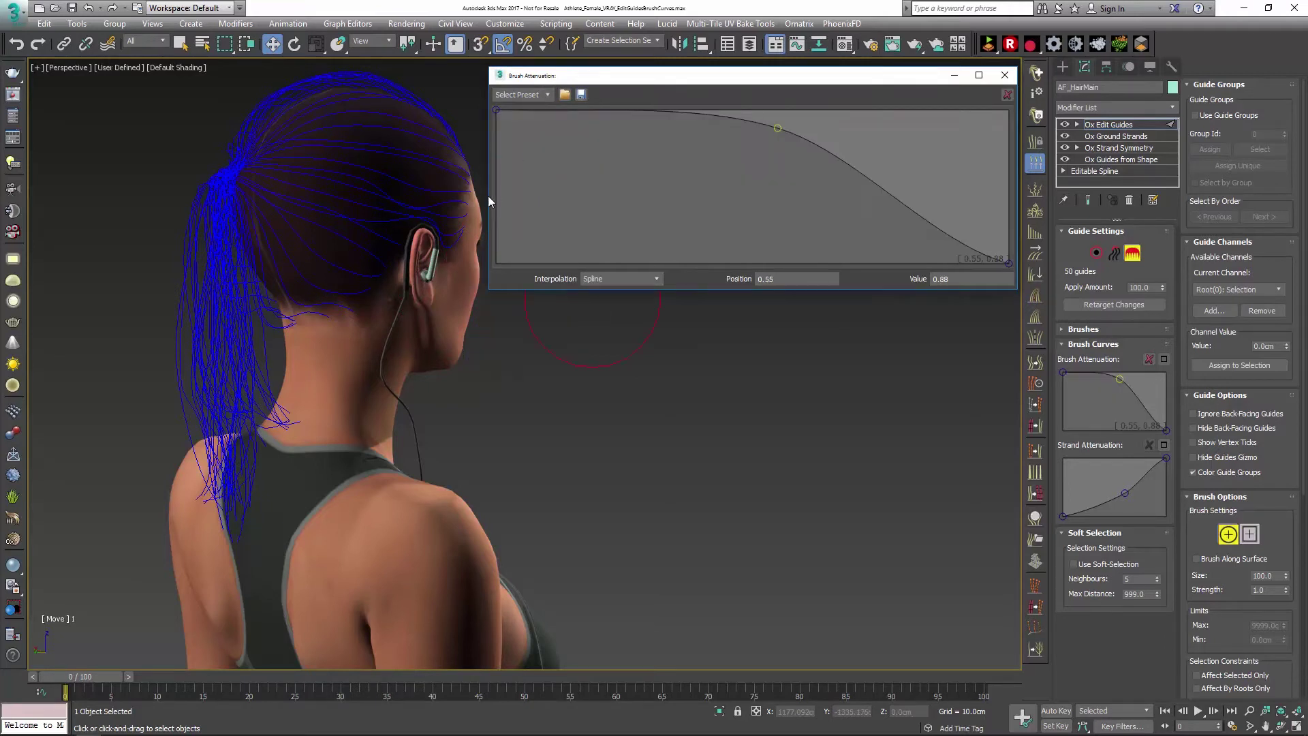
mouse_move(348, 251)
mouse_down()
mouse_move(346, 305)
mouse_move(348, 278)
mouse_up()
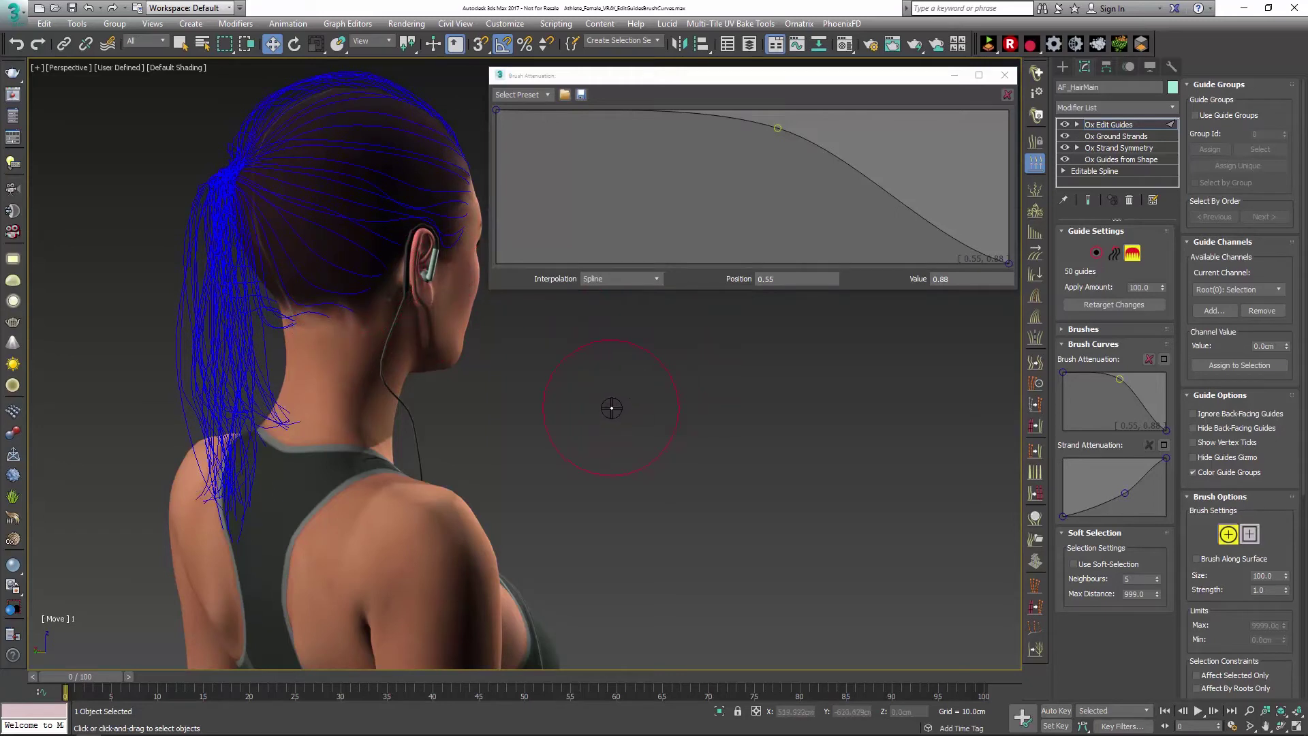
click(1006, 74)
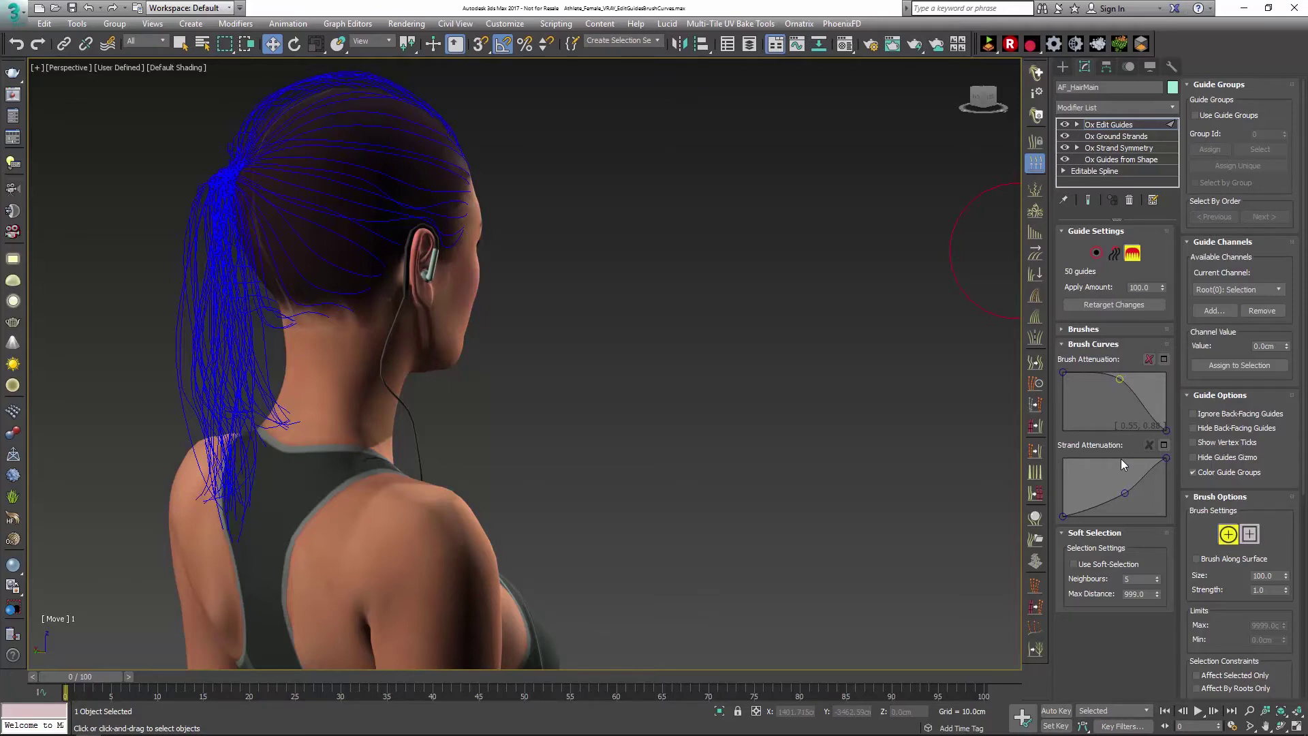
Step: Lower the brush attenuation curve's middle point to about position 0.50, value 0.54, and test it with a short stroke across the ponytail from behind
alt+middle_drag(526, 405, 515, 404)
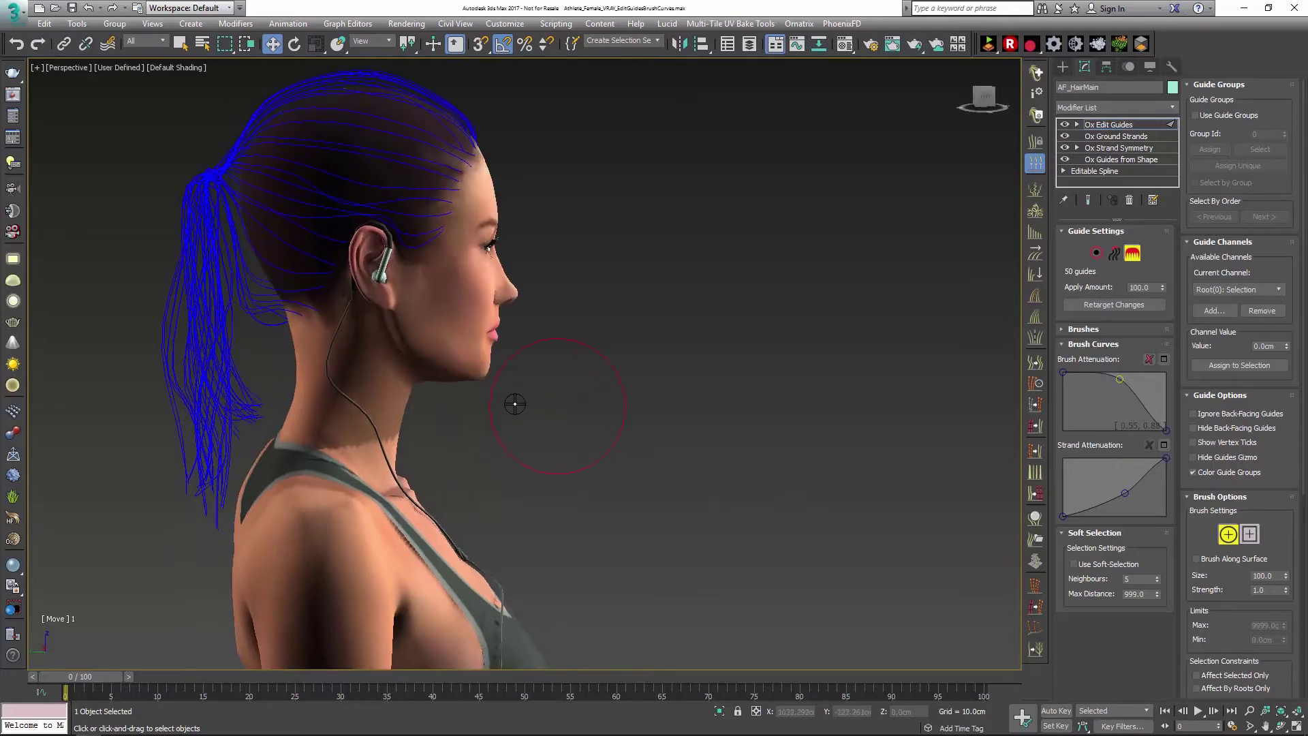
alt+middle_drag(584, 444, 695, 439)
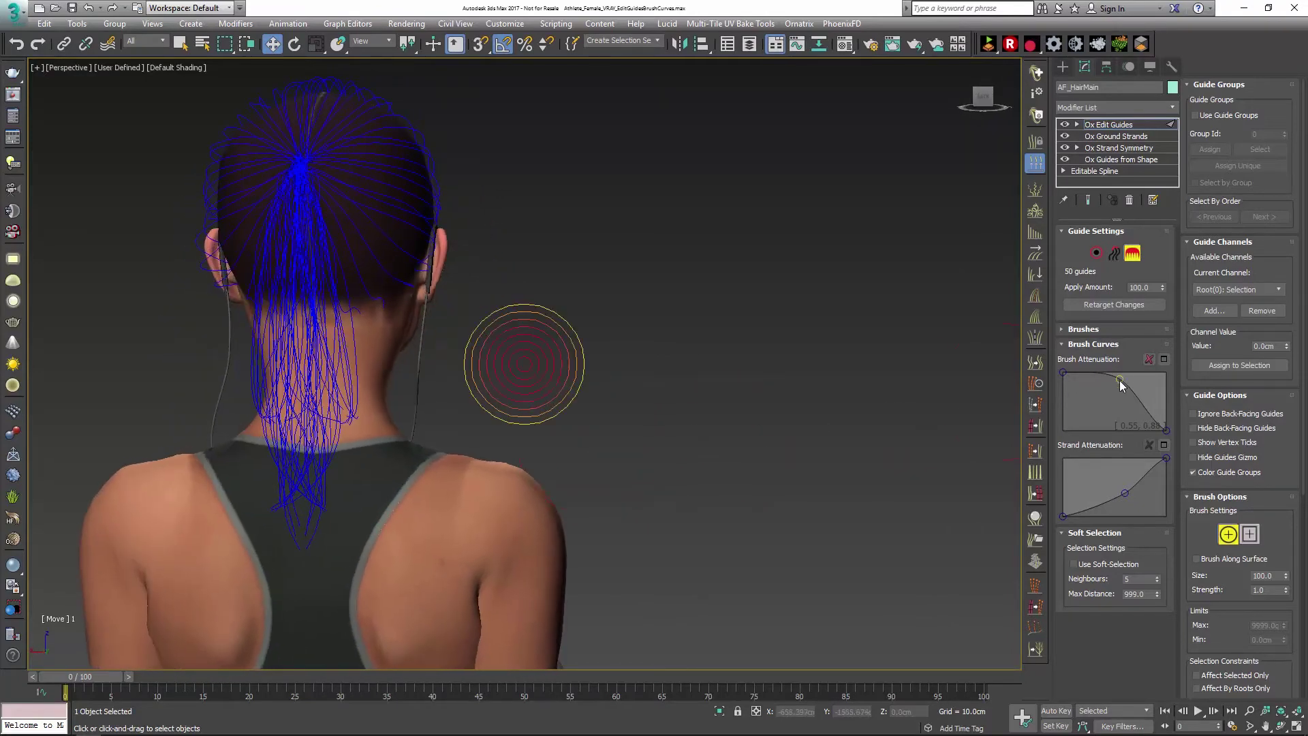
drag(1119, 380, 1115, 398)
scroll(529, 260, up, 5)
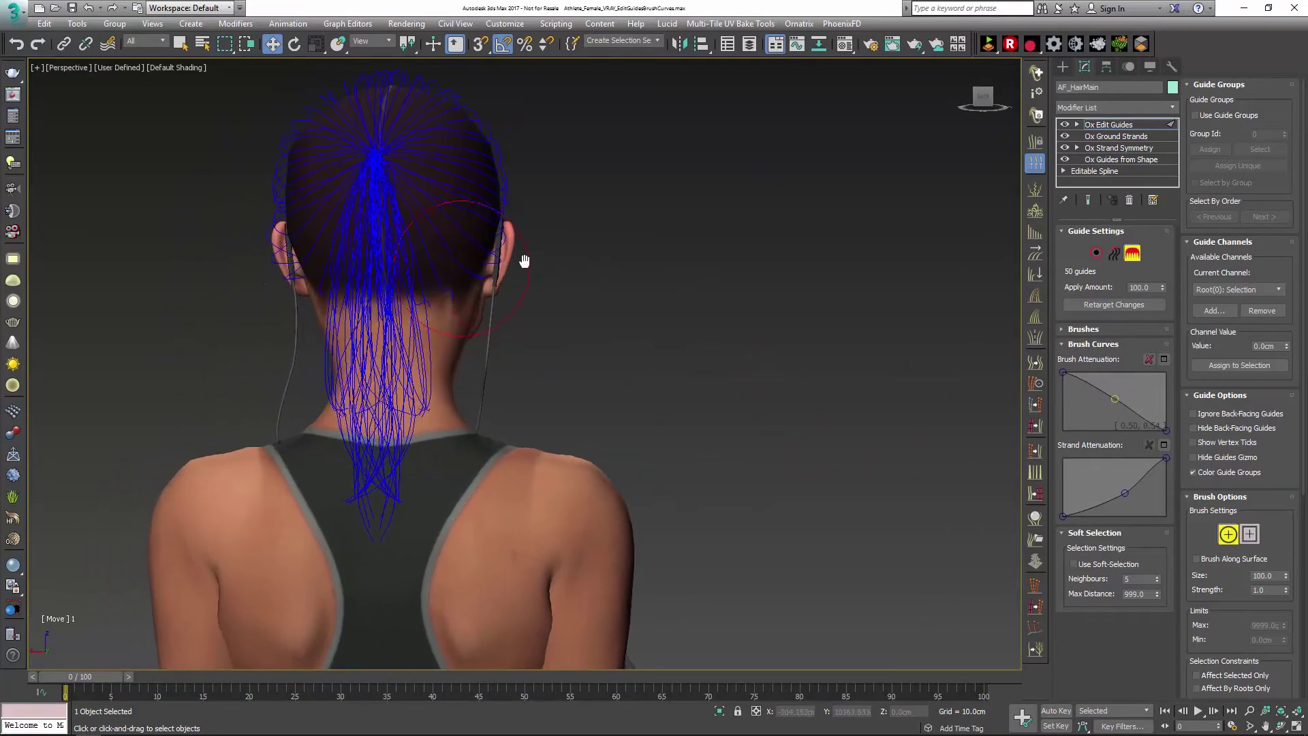
scroll(539, 282, down, 5)
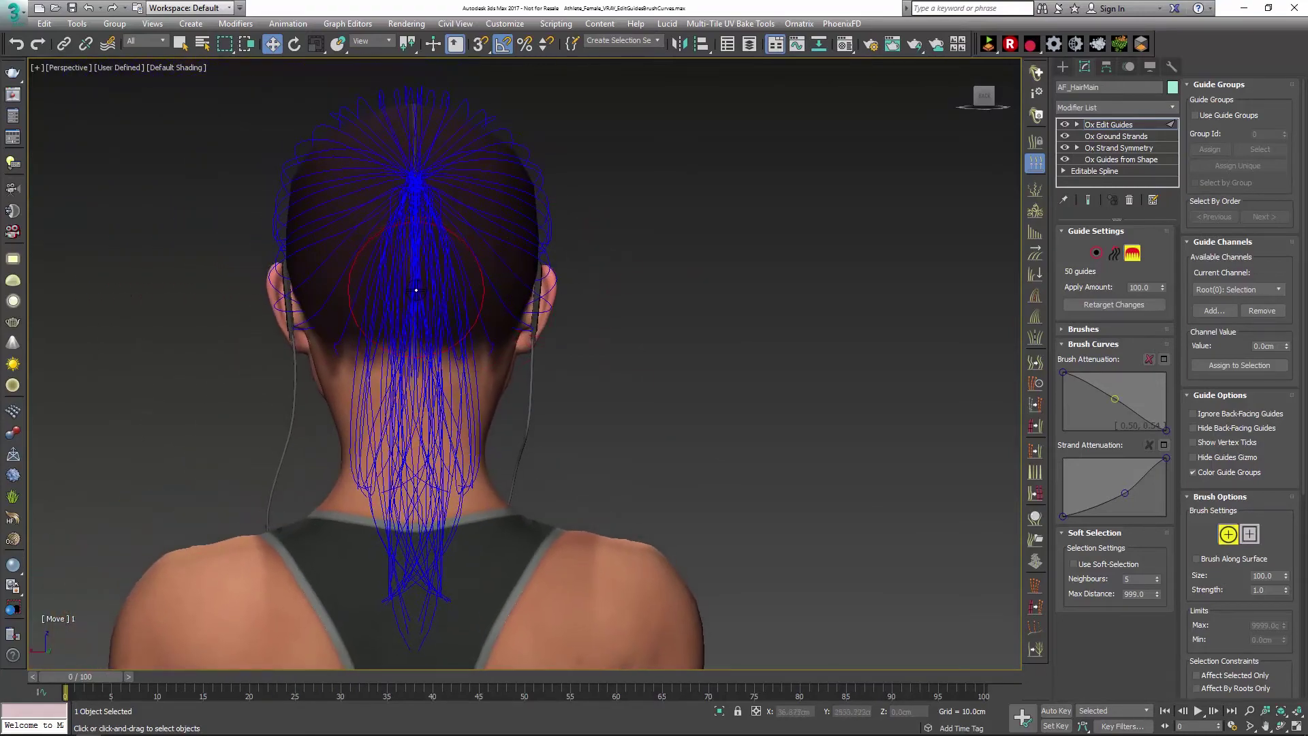
drag(415, 291, 475, 289)
Step: Enlarge the brush to size 148, reduce its strength to 0.2, and test it on the ponytail from the side
alt+middle_drag(475, 289, 397, 358)
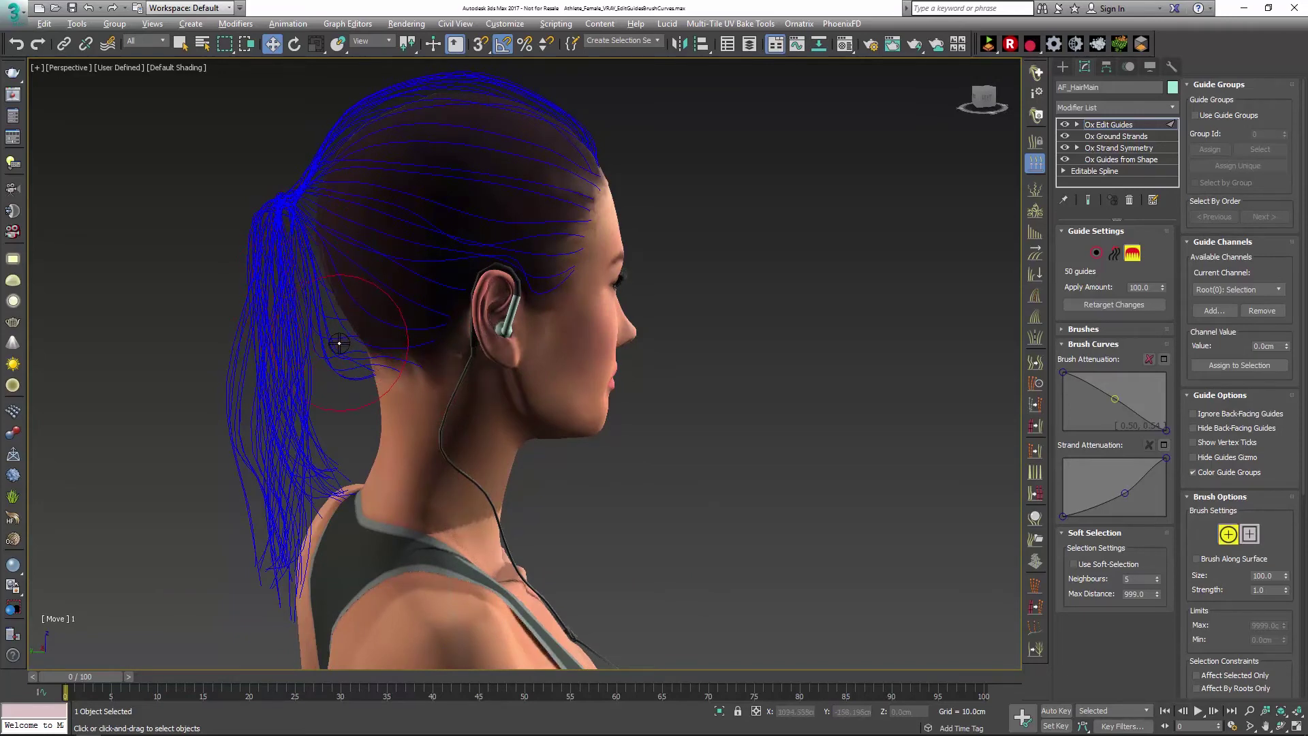
alt+middle_drag(340, 343, 315, 299)
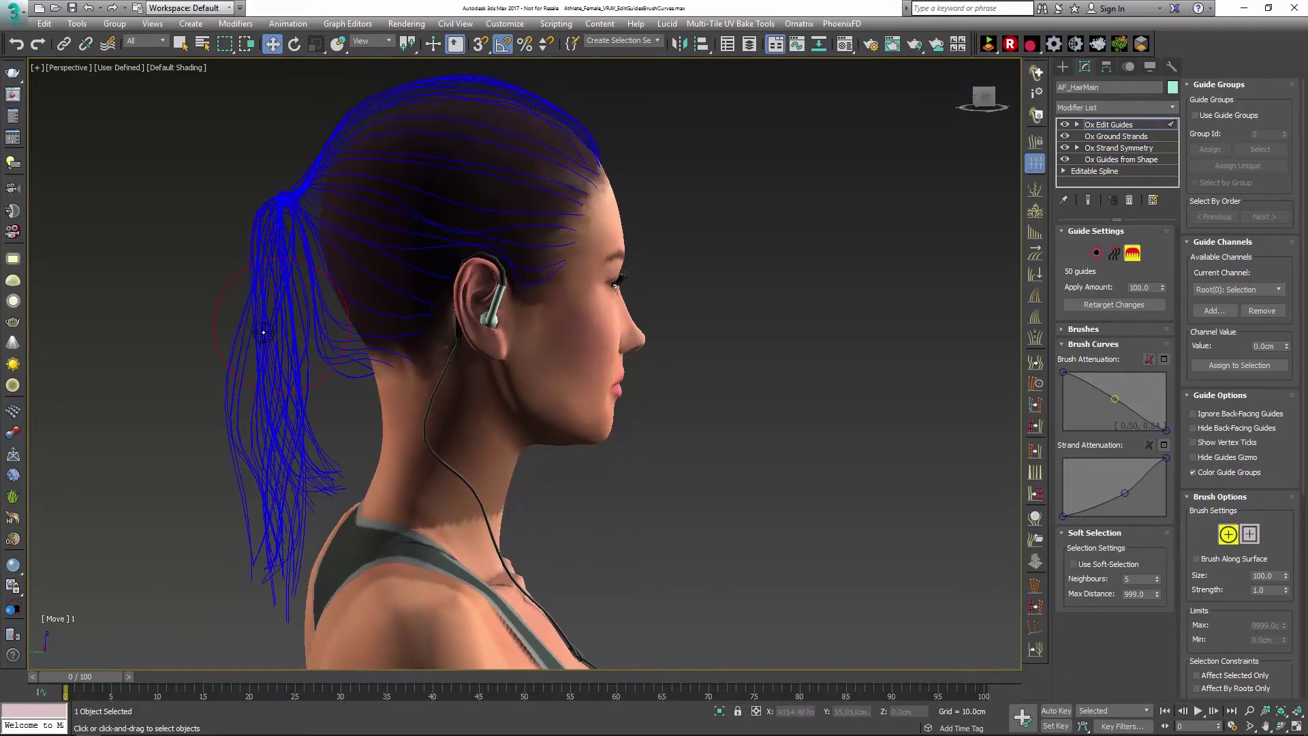
mouse_move(259, 338)
mouse_down()
mouse_move(286, 330)
mouse_move(223, 340)
mouse_move(260, 340)
mouse_up()
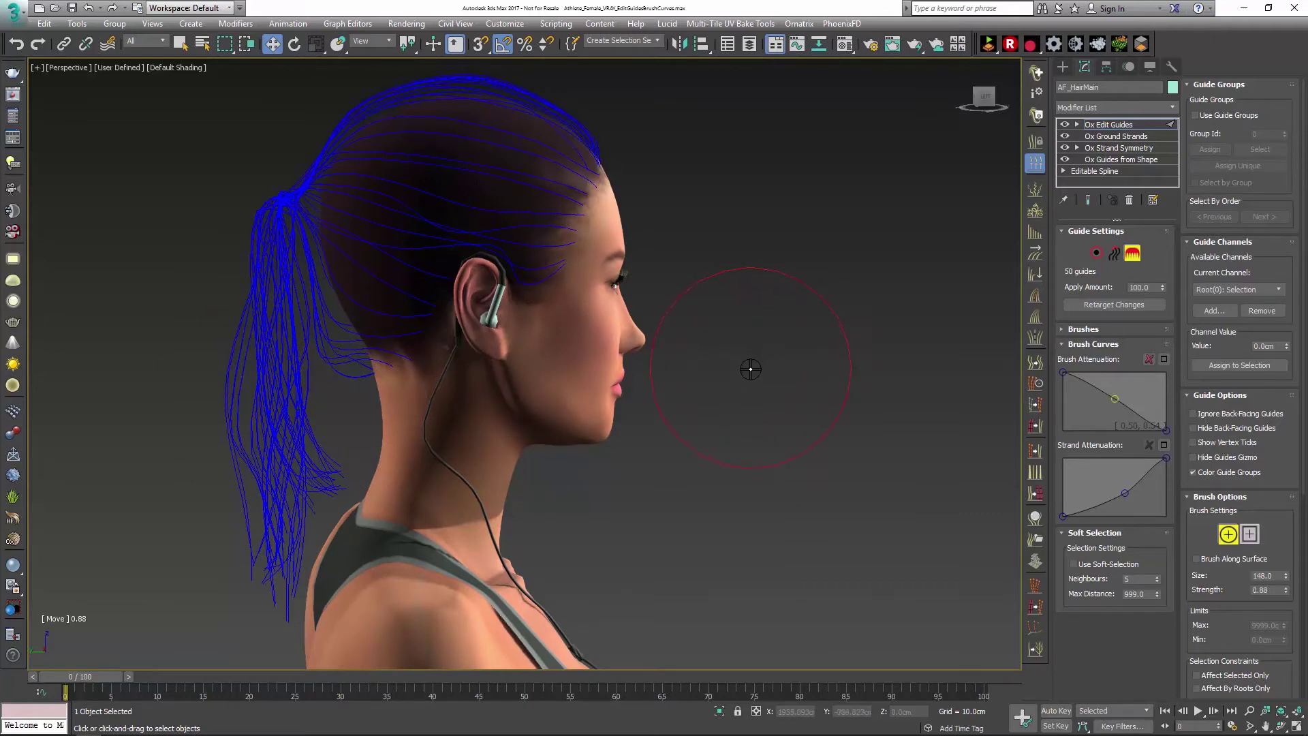
drag(751, 369, 748, 401)
mouse_move(341, 359)
mouse_down()
mouse_move(284, 349)
mouse_move(350, 352)
mouse_move(284, 357)
mouse_move(356, 374)
mouse_up()
Step: Move the strand attenuation curve's middle point to about position 0.83, value 0.00, and brush the ponytail from the side
drag(1126, 494, 1132, 505)
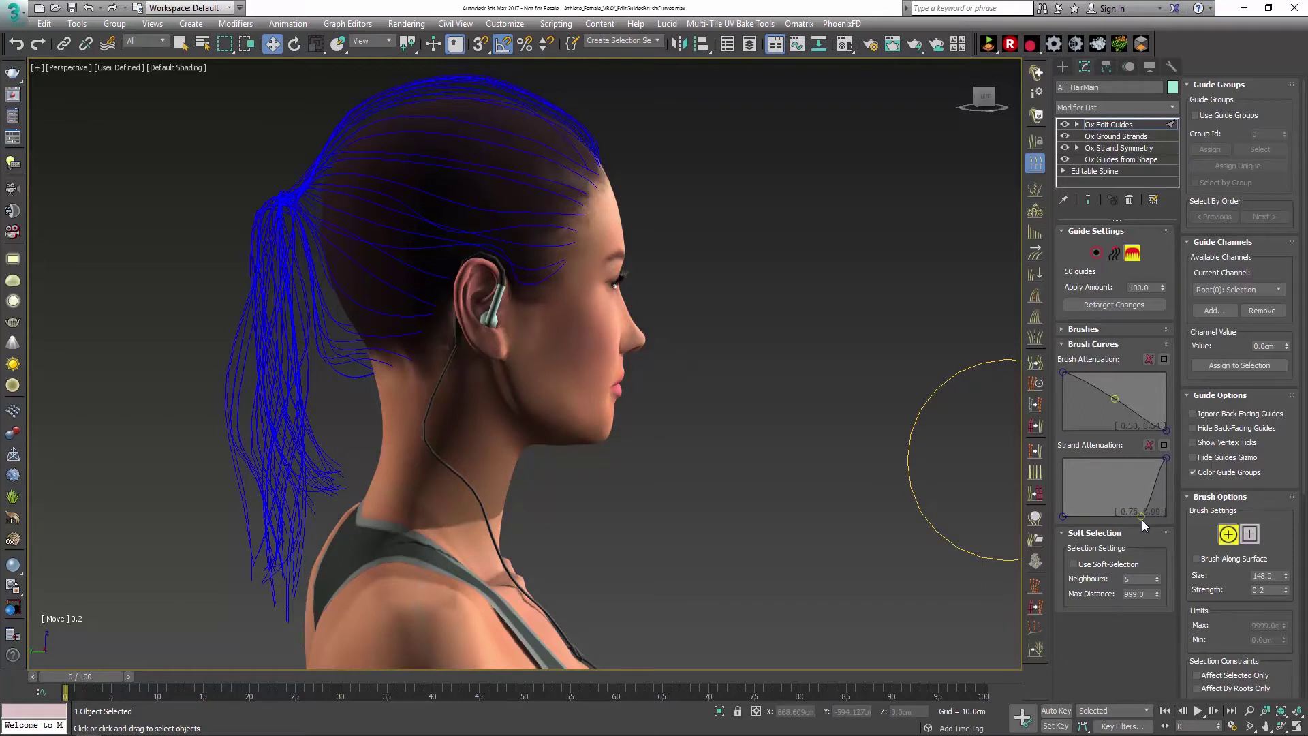
drag(1142, 520, 1149, 526)
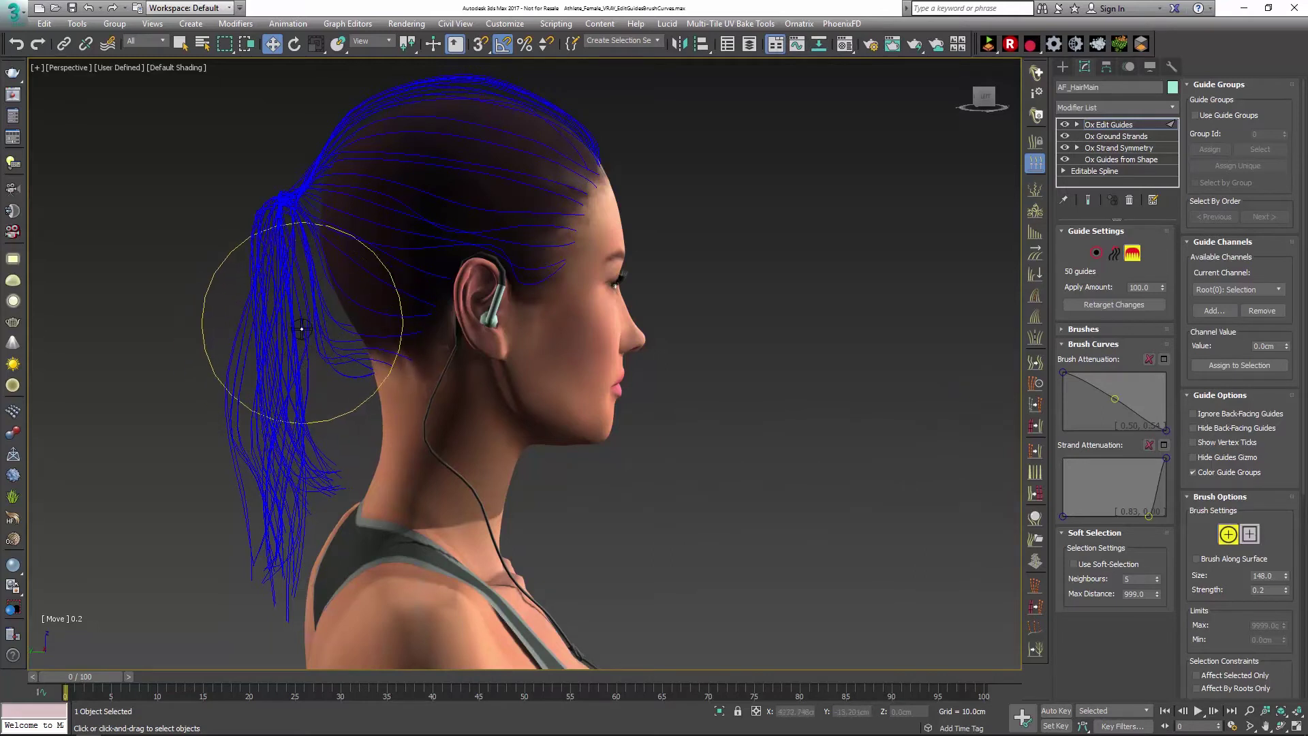
mouse_move(314, 351)
mouse_down()
mouse_move(316, 388)
mouse_move(268, 404)
mouse_move(307, 420)
mouse_up()
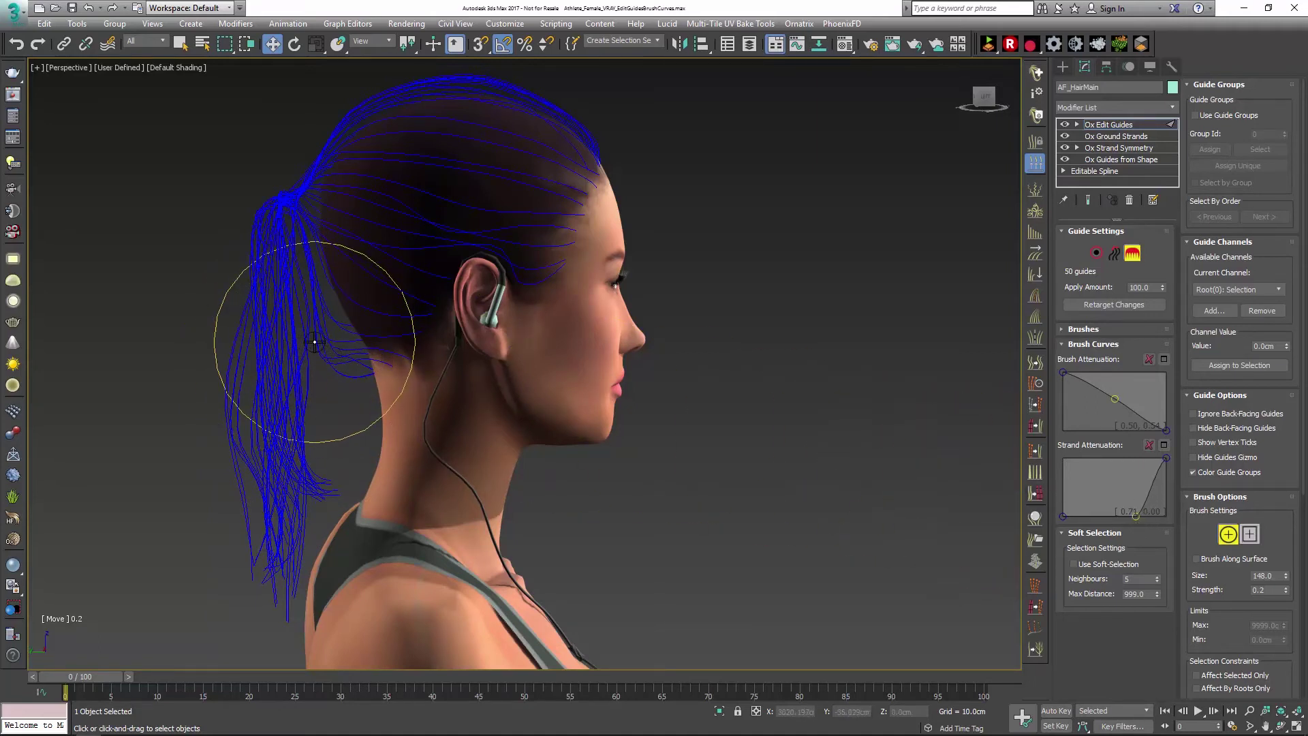
Step: Shift the strand attenuation curve's middle point to about position 0.59, value 0.00, testing the effect with brush strokes on the ponytail's side
mouse_move(313, 336)
mouse_down()
mouse_move(268, 329)
mouse_move(292, 339)
mouse_move(294, 402)
mouse_move(319, 387)
mouse_up()
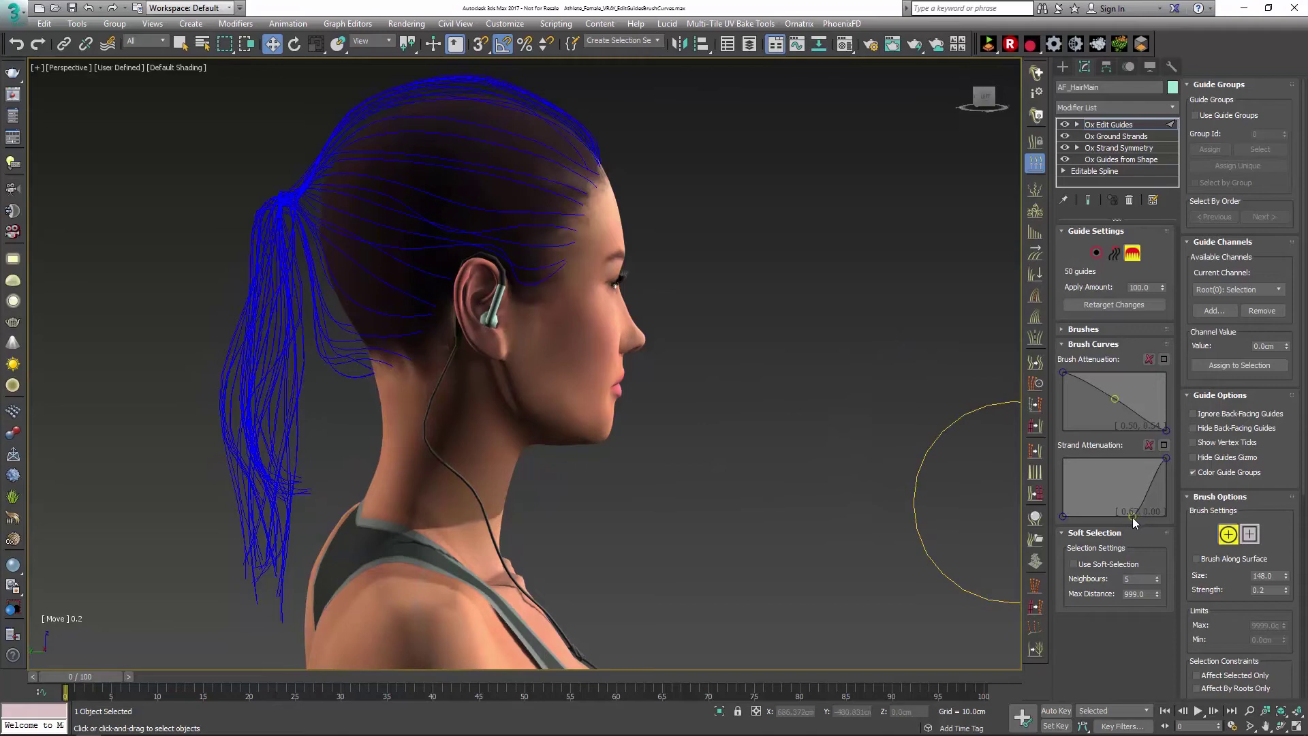
drag(1127, 521, 1126, 522)
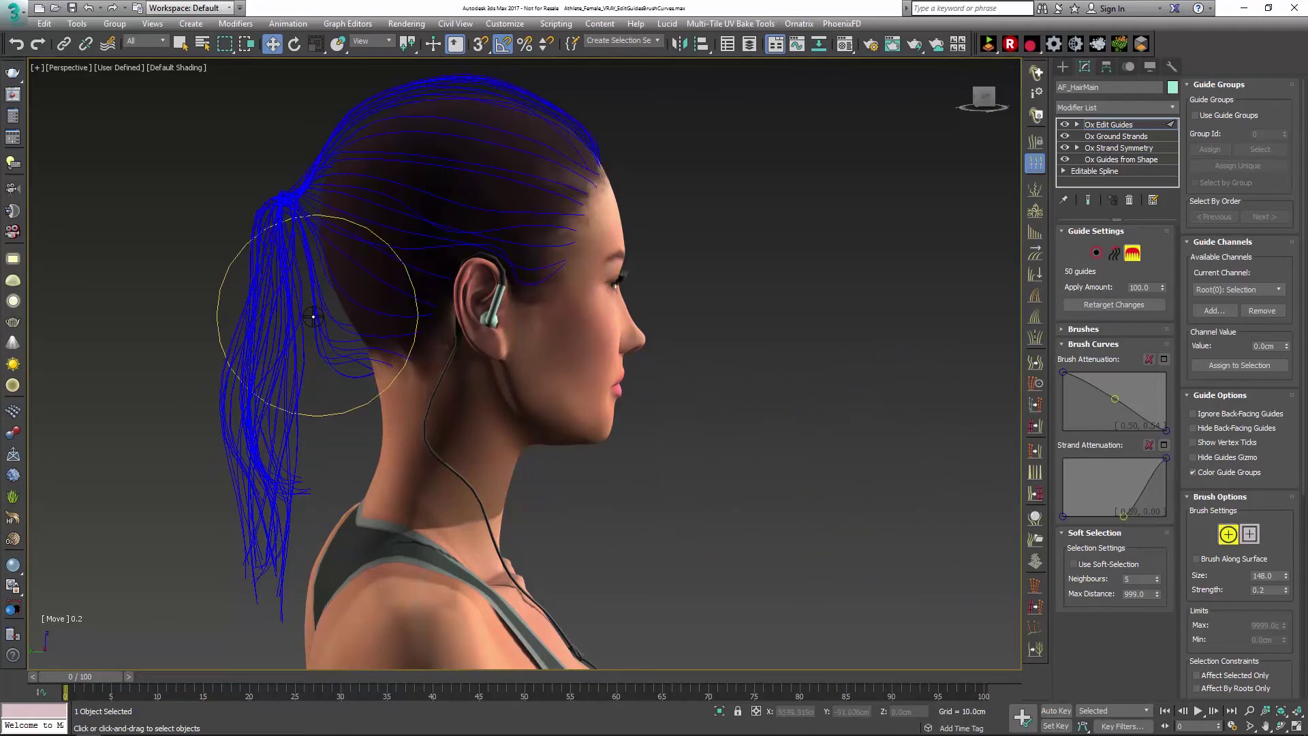
mouse_move(315, 312)
mouse_down()
mouse_move(219, 301)
mouse_move(229, 326)
mouse_up()
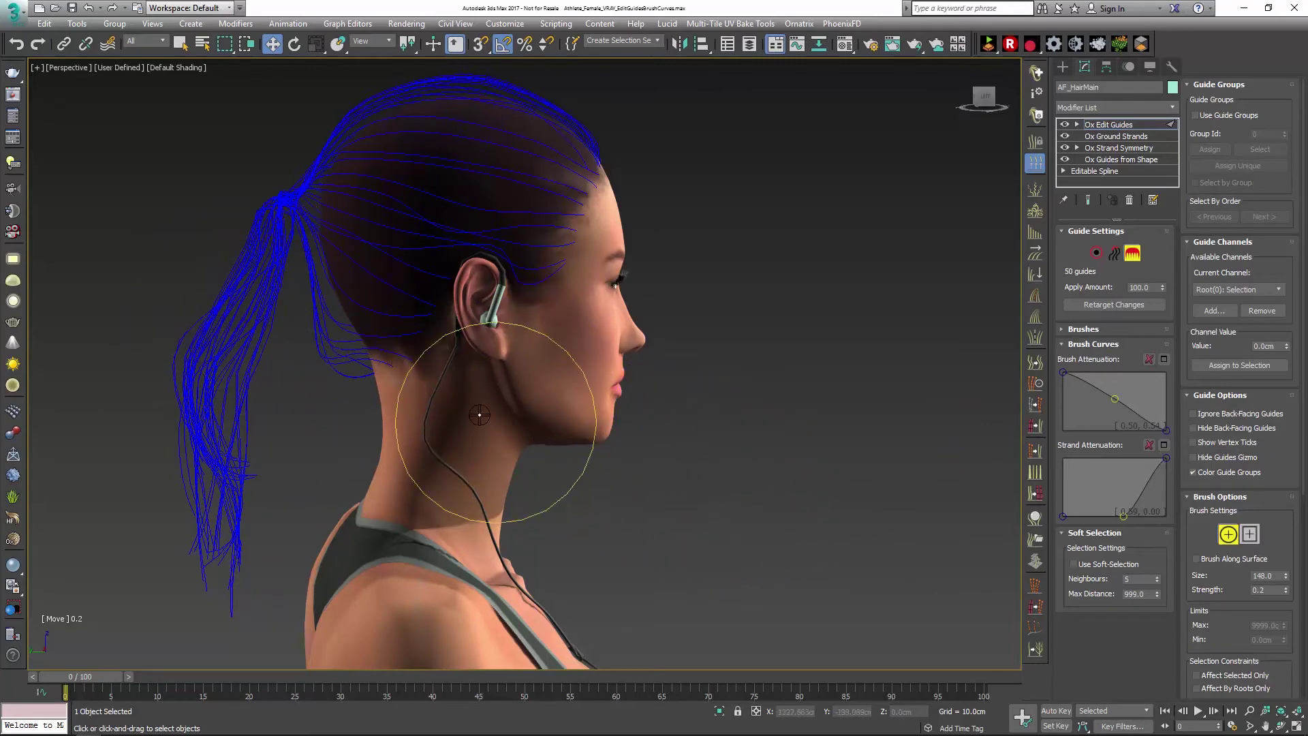
Step: Brush the ponytail's middle and lower lengths sideways from behind using the tip-weighted strand attenuation
alt+middle_drag(438, 436, 559, 437)
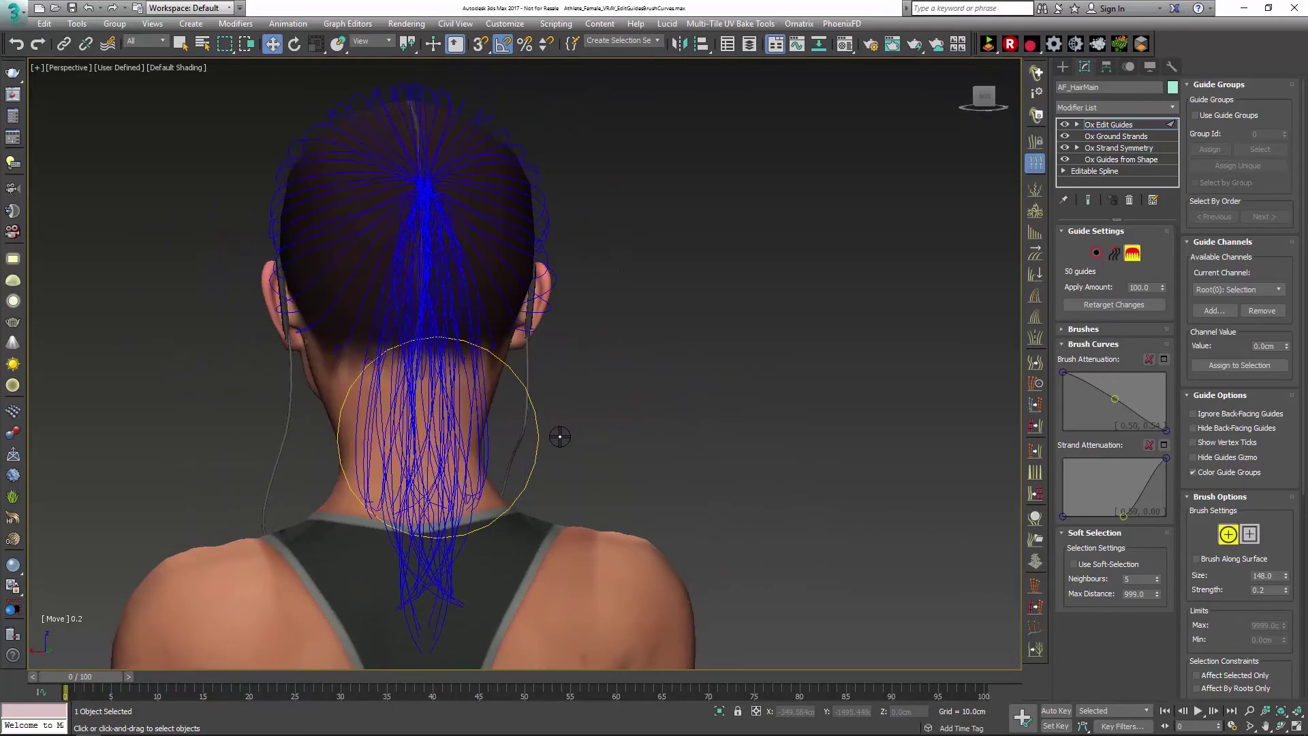
scroll(526, 395, up, 5)
scroll(525, 395, down, 4)
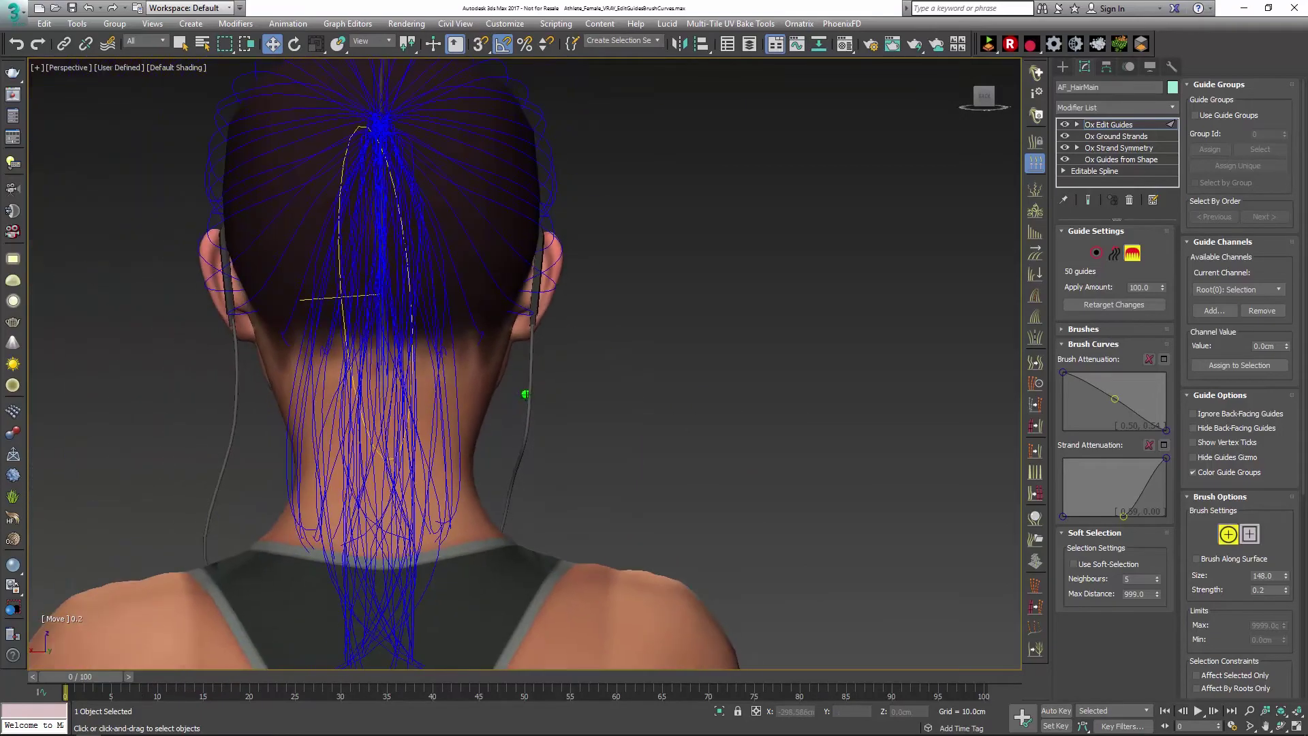
middle_drag(525, 395, 556, 409)
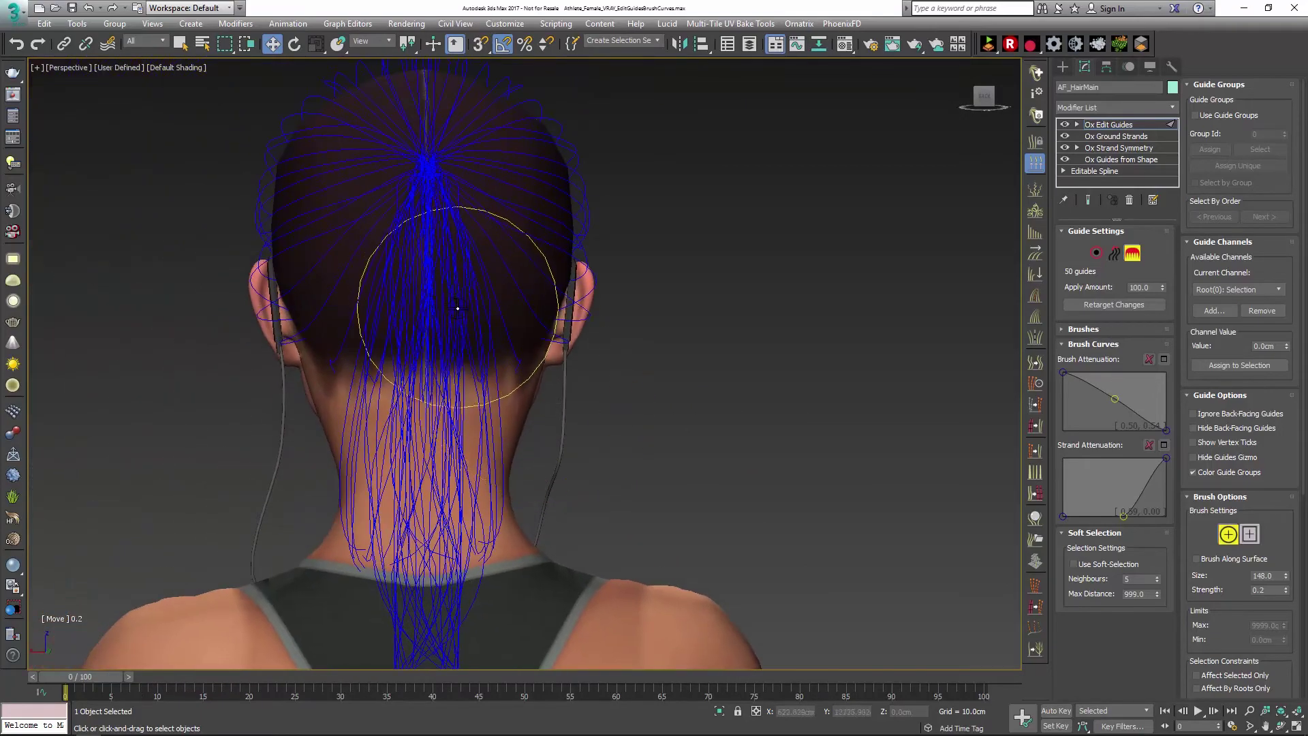
mouse_move(458, 308)
mouse_down()
mouse_move(423, 313)
mouse_move(444, 371)
mouse_move(431, 368)
mouse_up()
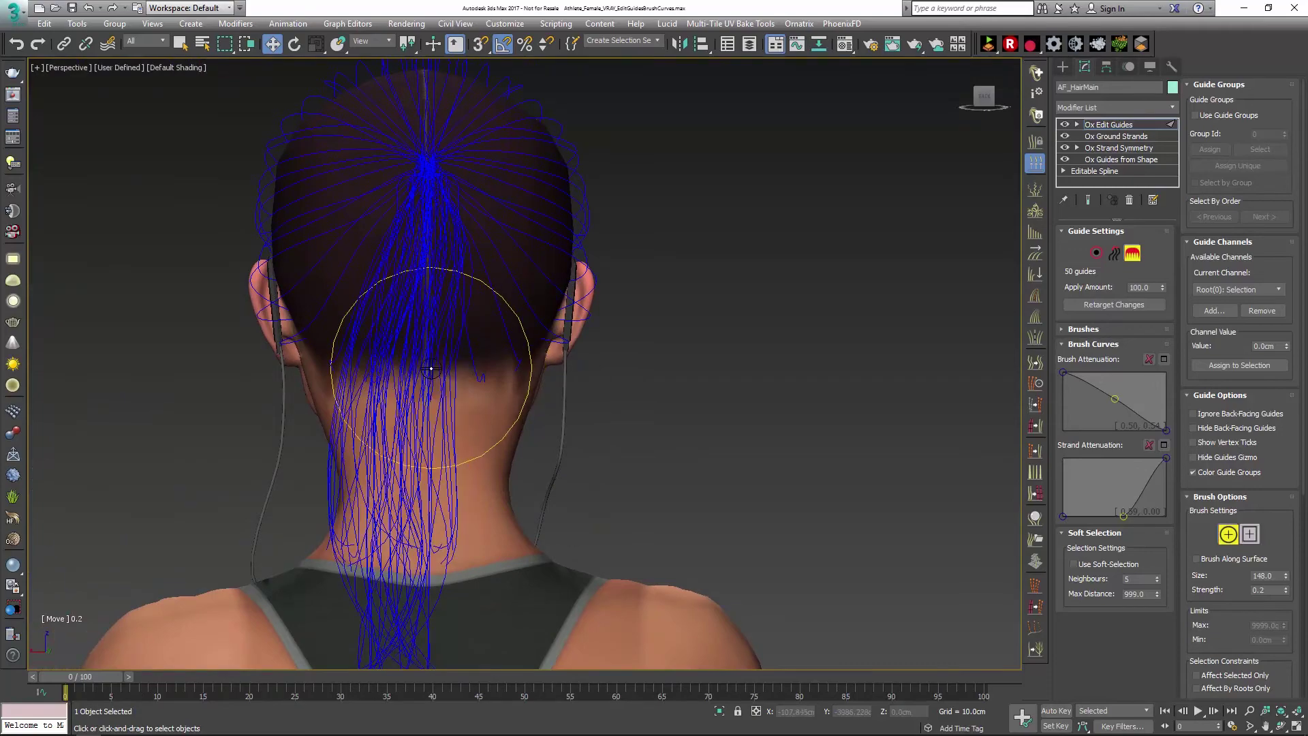
mouse_move(409, 447)
mouse_down()
mouse_move(404, 498)
mouse_move(436, 487)
mouse_up()
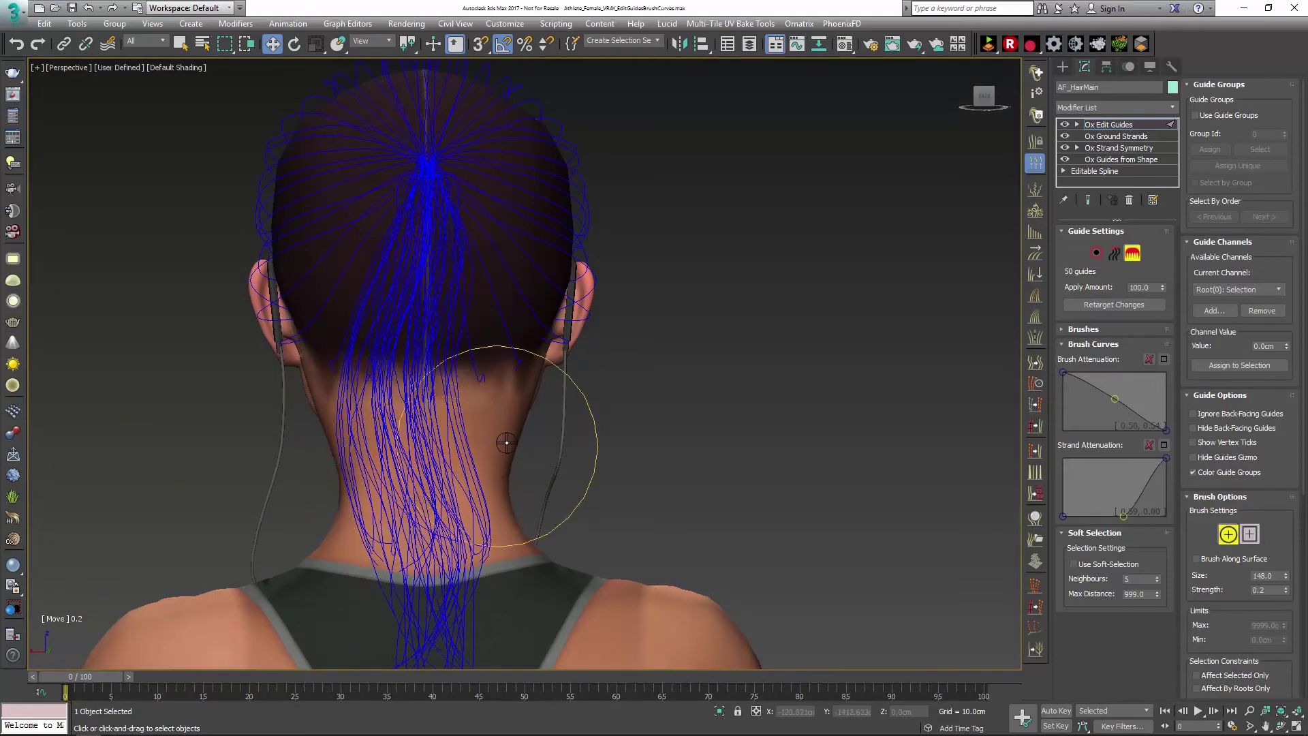
Step: Open the strand attenuation curve in its own window, pick the TipOnly preset, and review the preset list
mouse_move(507, 443)
alt+middle_down()
mouse_move(542, 439)
mouse_move(518, 453)
mouse_move(436, 440)
alt+middle_up()
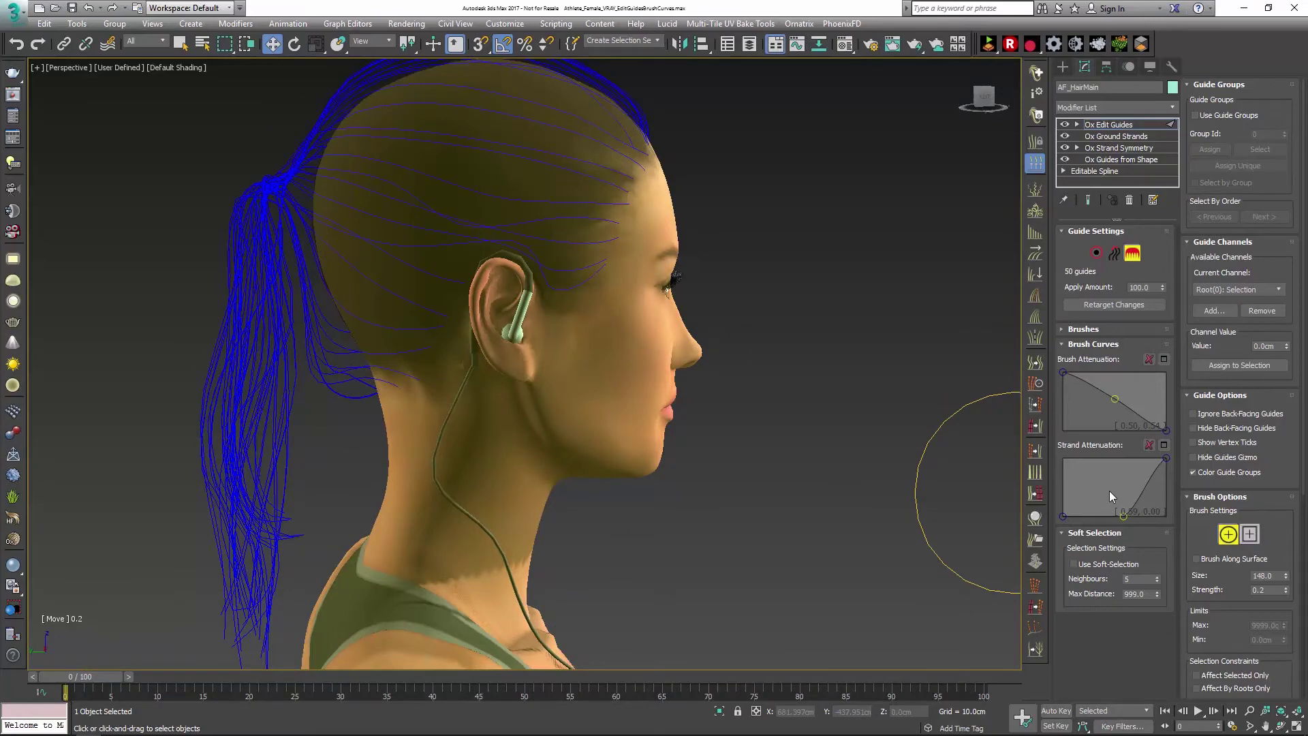
click(1164, 445)
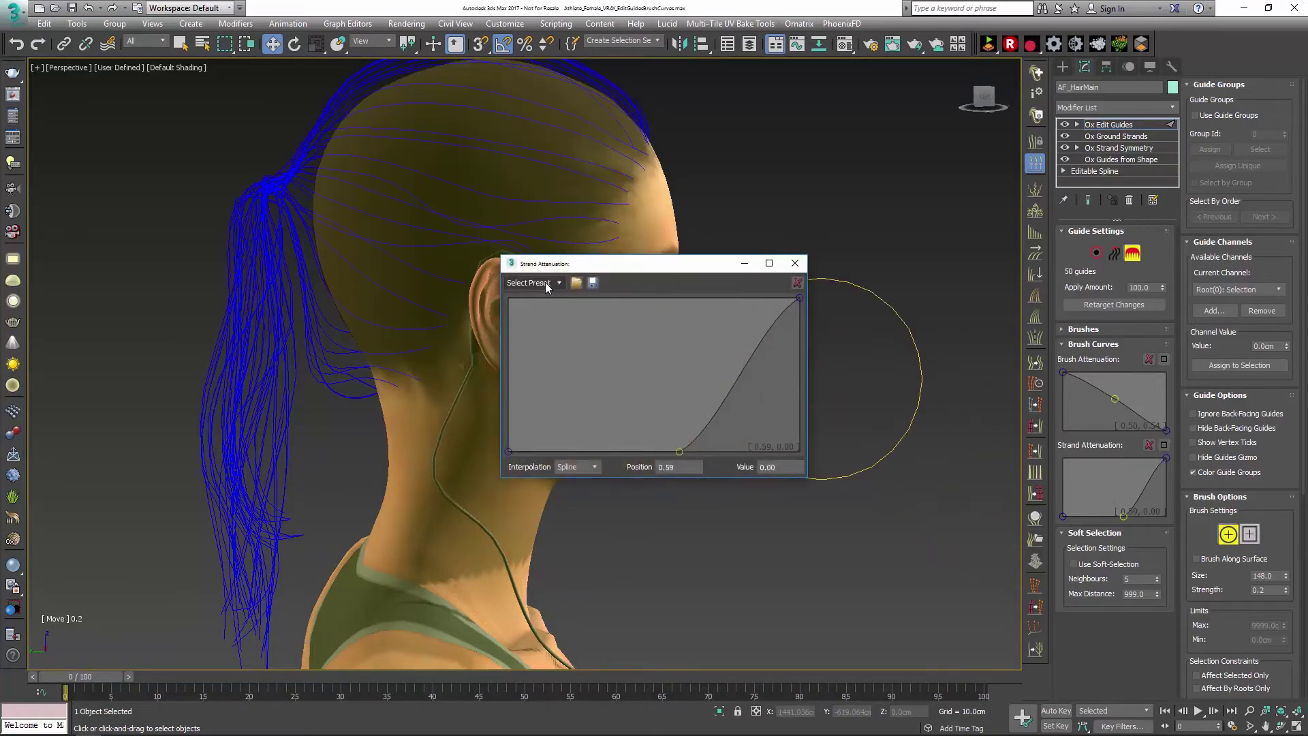
click(545, 283)
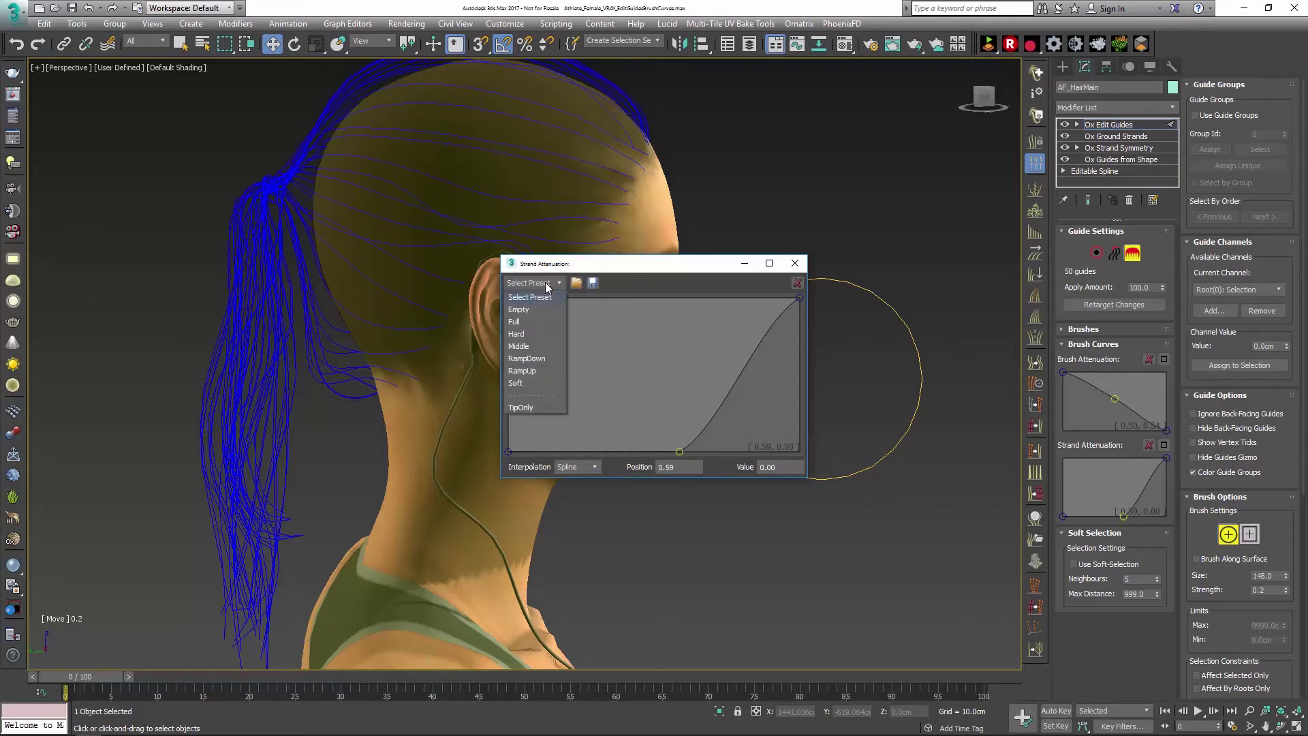
click(533, 407)
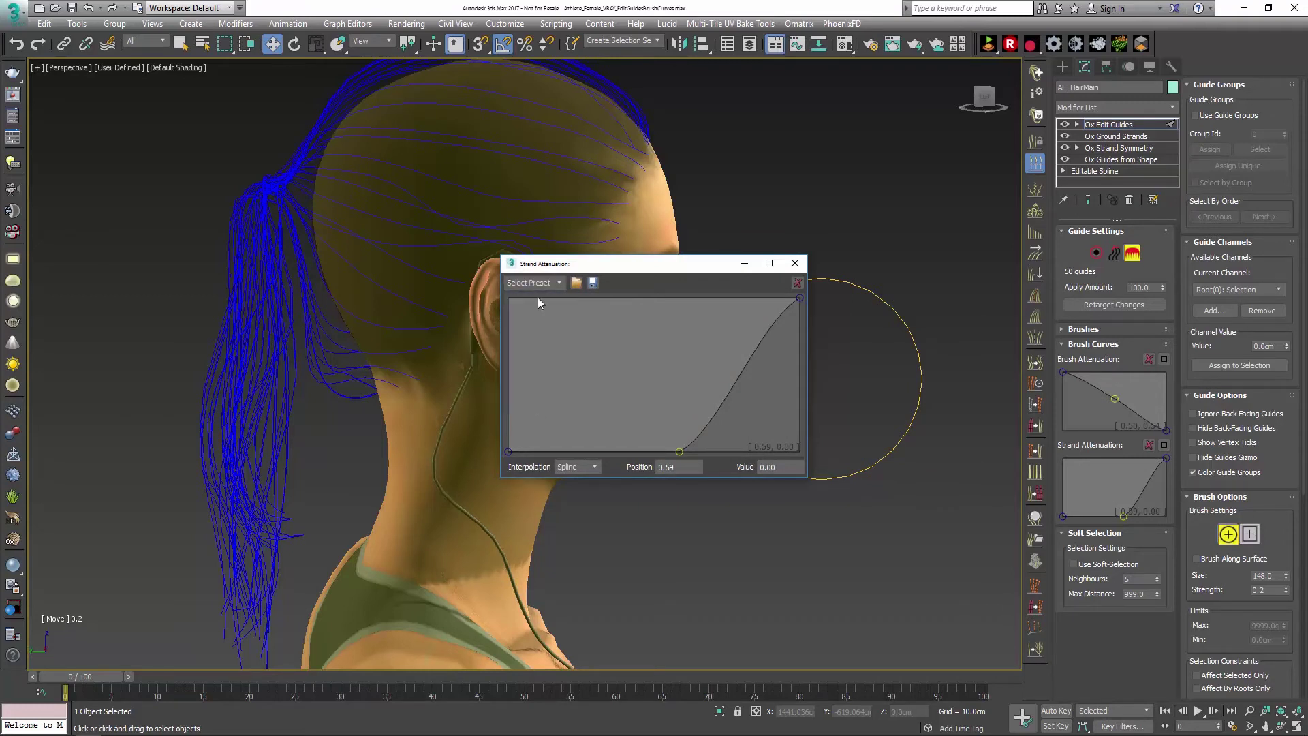
drag(603, 269, 717, 205)
click(666, 217)
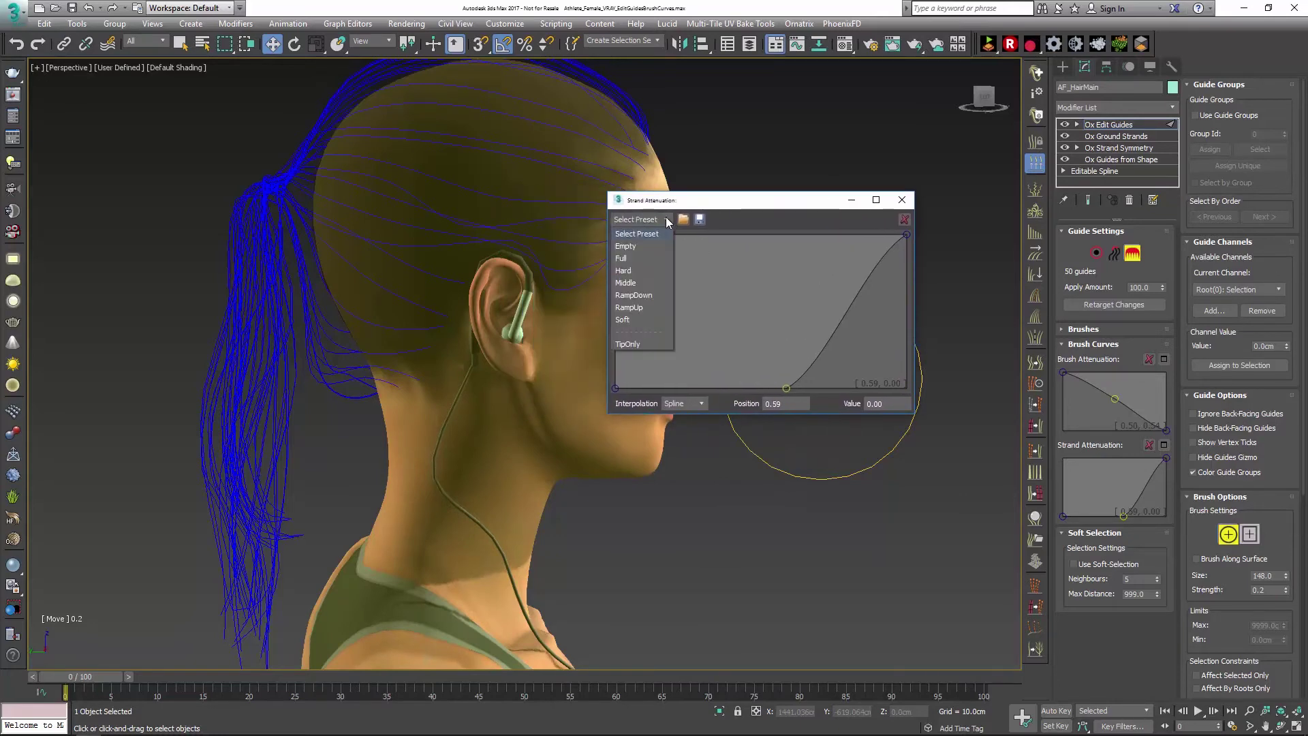
click(666, 218)
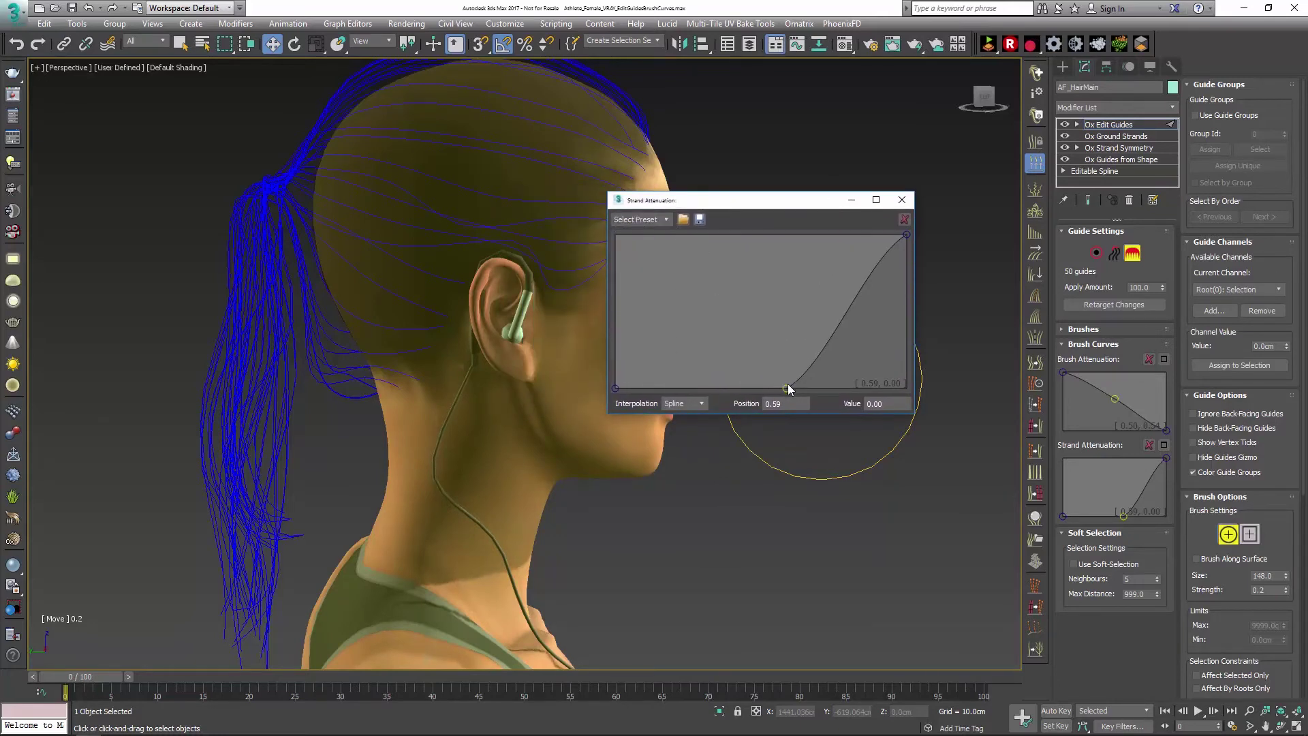
Step: Reverse the strand attenuation curve to start at value 1.00 and end at 0.00, with the middle point at about position 0.36, value 0.00
drag(785, 386, 763, 307)
drag(614, 386, 601, 211)
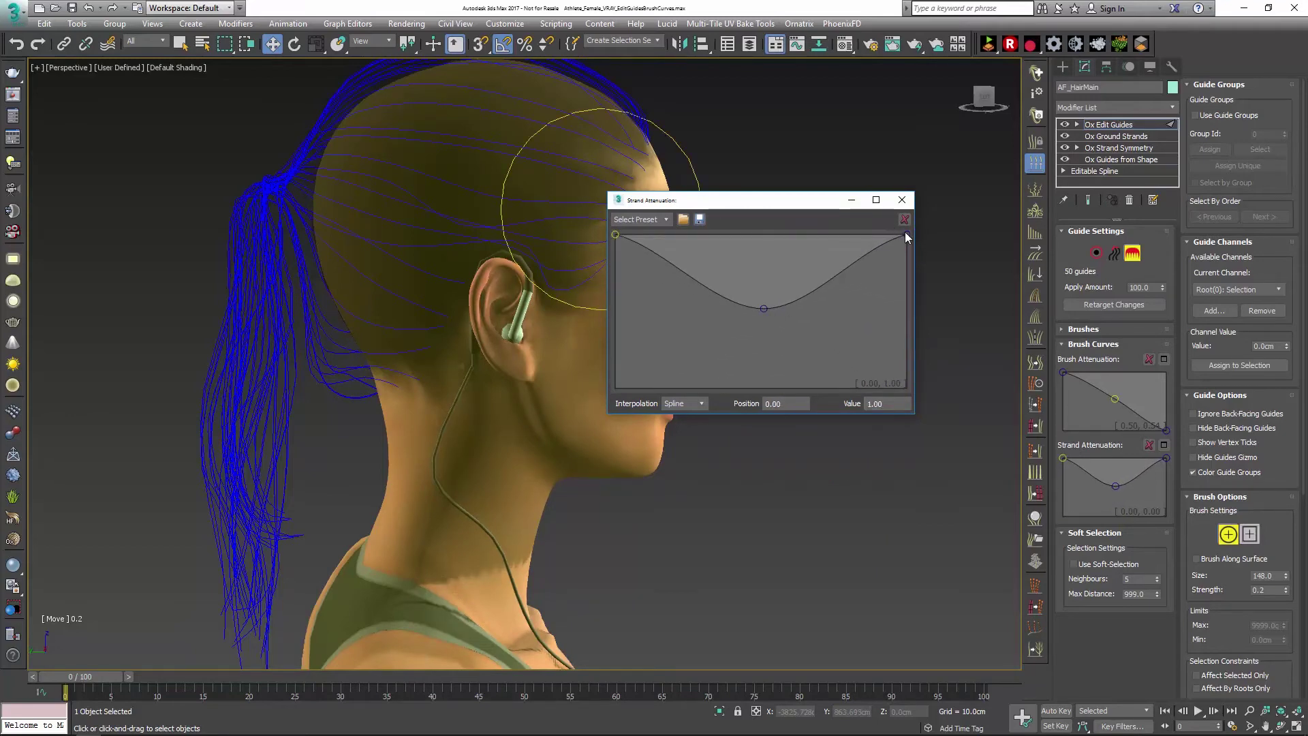
drag(905, 234, 917, 410)
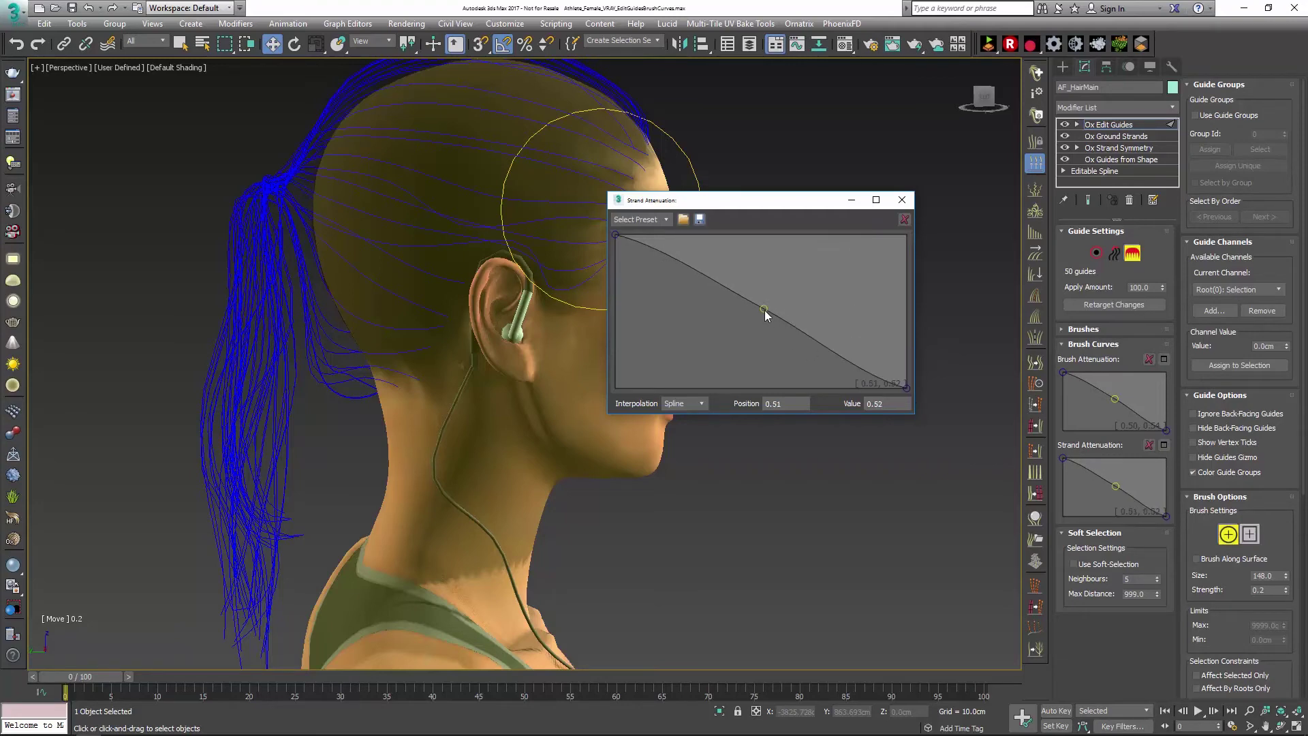
drag(764, 309, 721, 409)
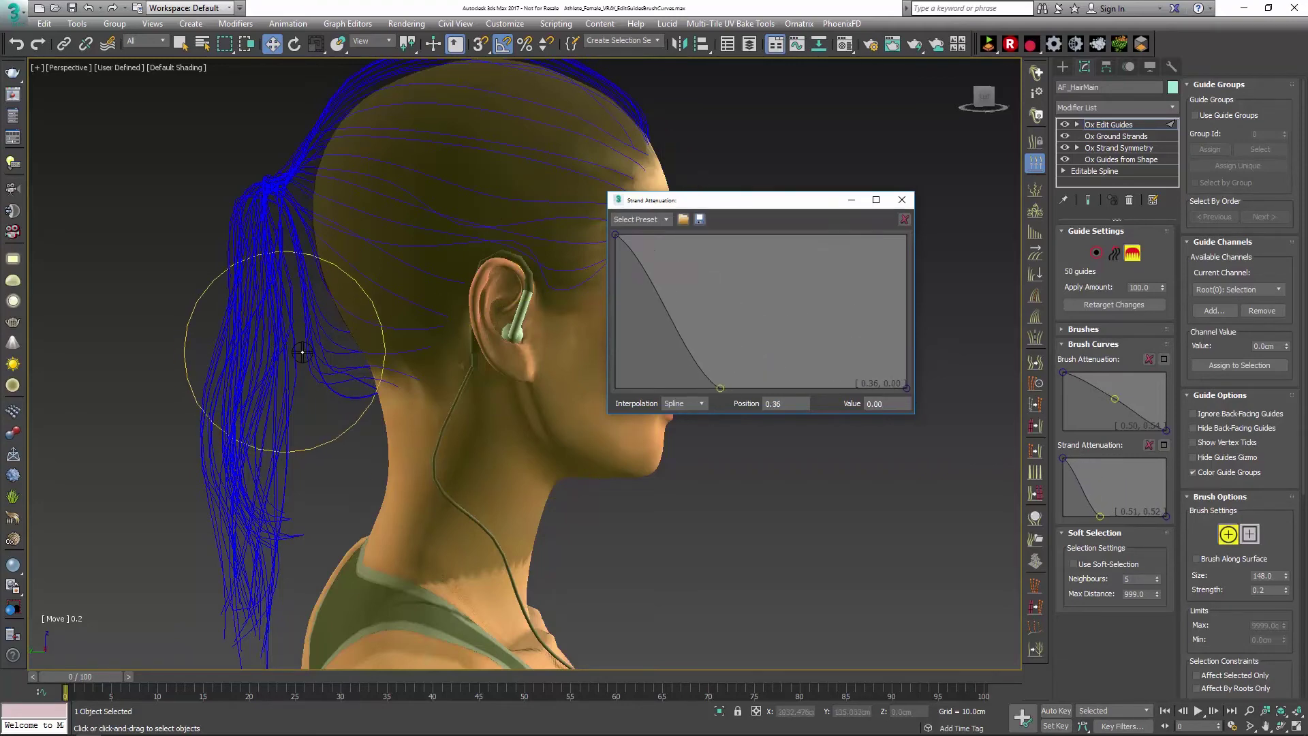
Step: Collapse the Guide Options and Guide Channels sections and turn off Preserve Strand Length in the brush options
mouse_move(334, 351)
alt+middle_down()
mouse_move(333, 366)
mouse_move(336, 344)
alt+middle_up()
mouse_move(336, 344)
mouse_down()
mouse_move(356, 330)
mouse_move(356, 345)
mouse_move(367, 314)
mouse_up()
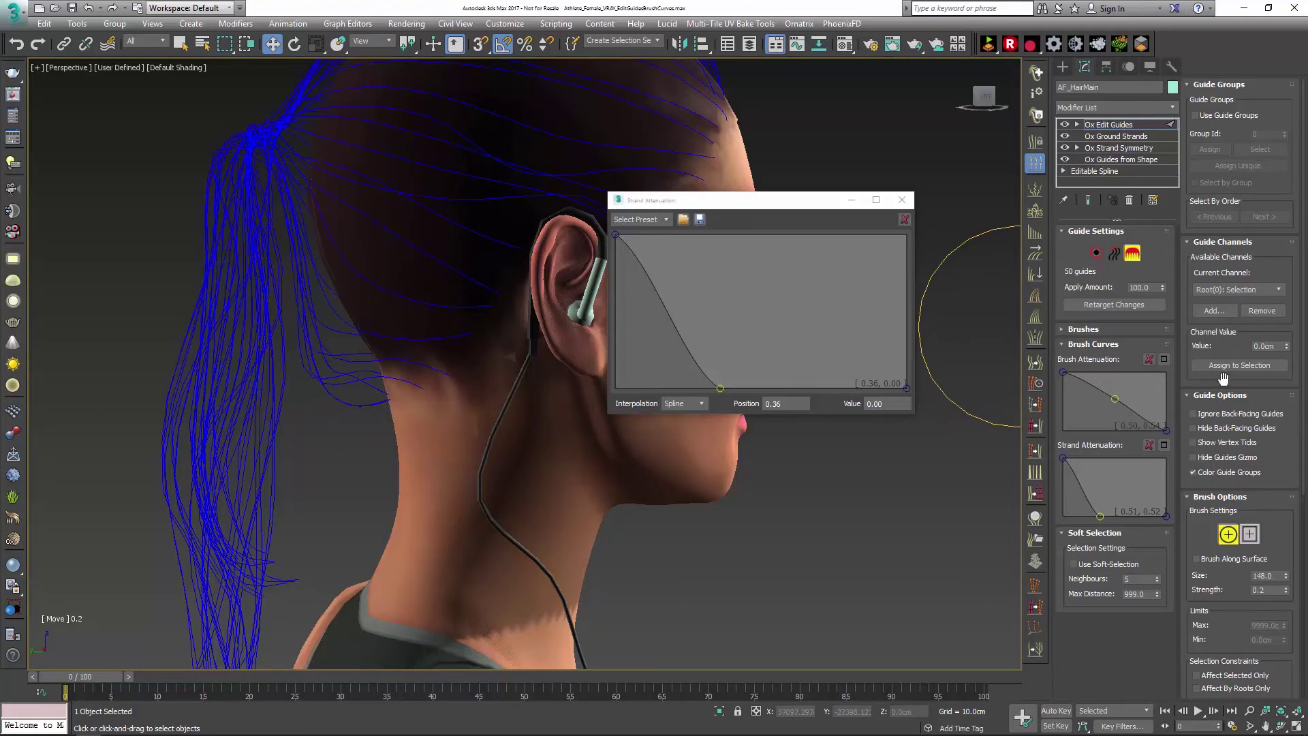
click(1221, 395)
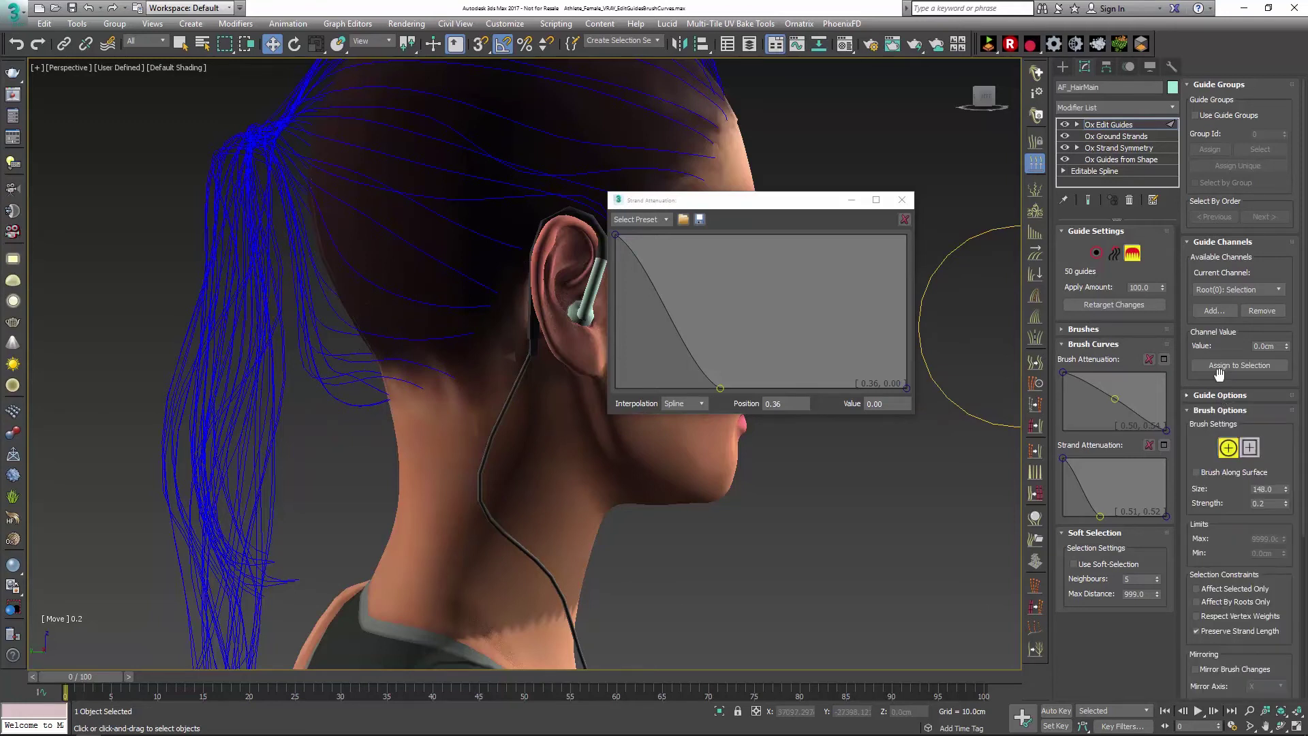
click(1213, 243)
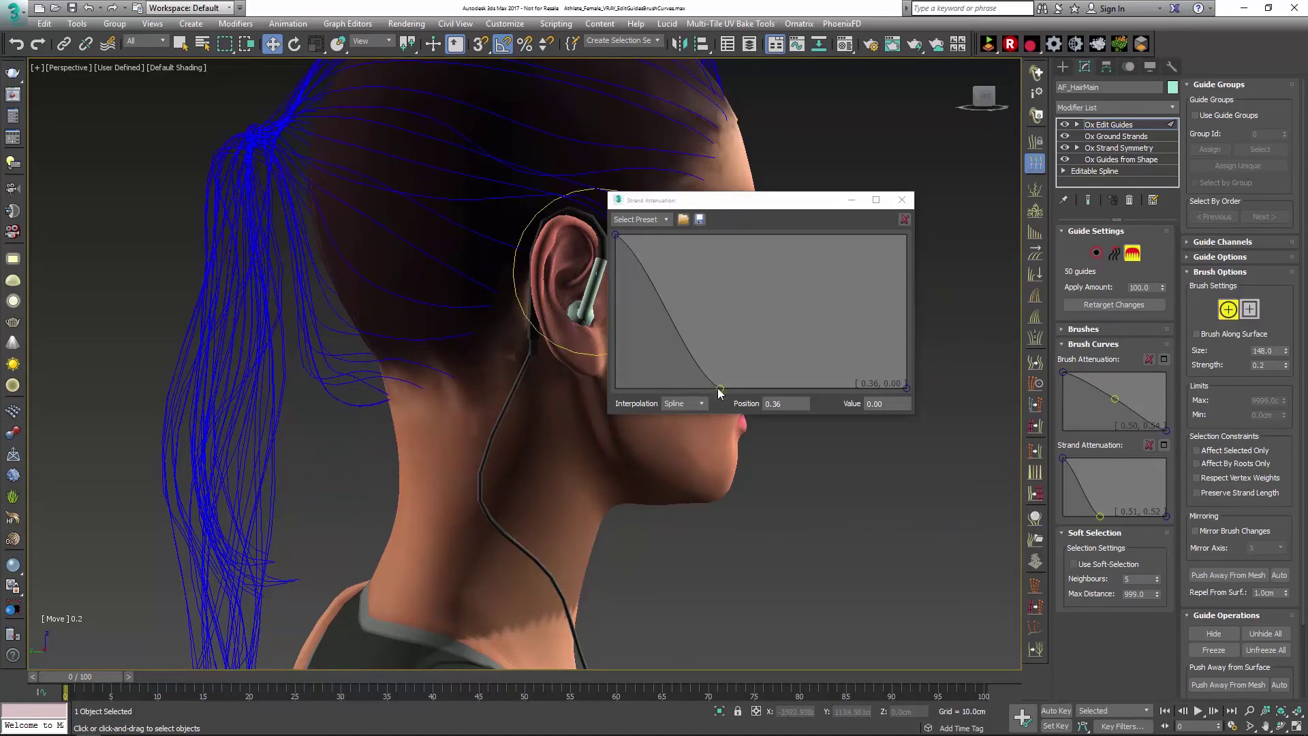
Step: Set the strand attenuation curve's middle point to position 0.40, keeping it at value 0.00
mouse_move(720, 388)
mouse_down()
mouse_move(742, 390)
mouse_move(731, 402)
mouse_up()
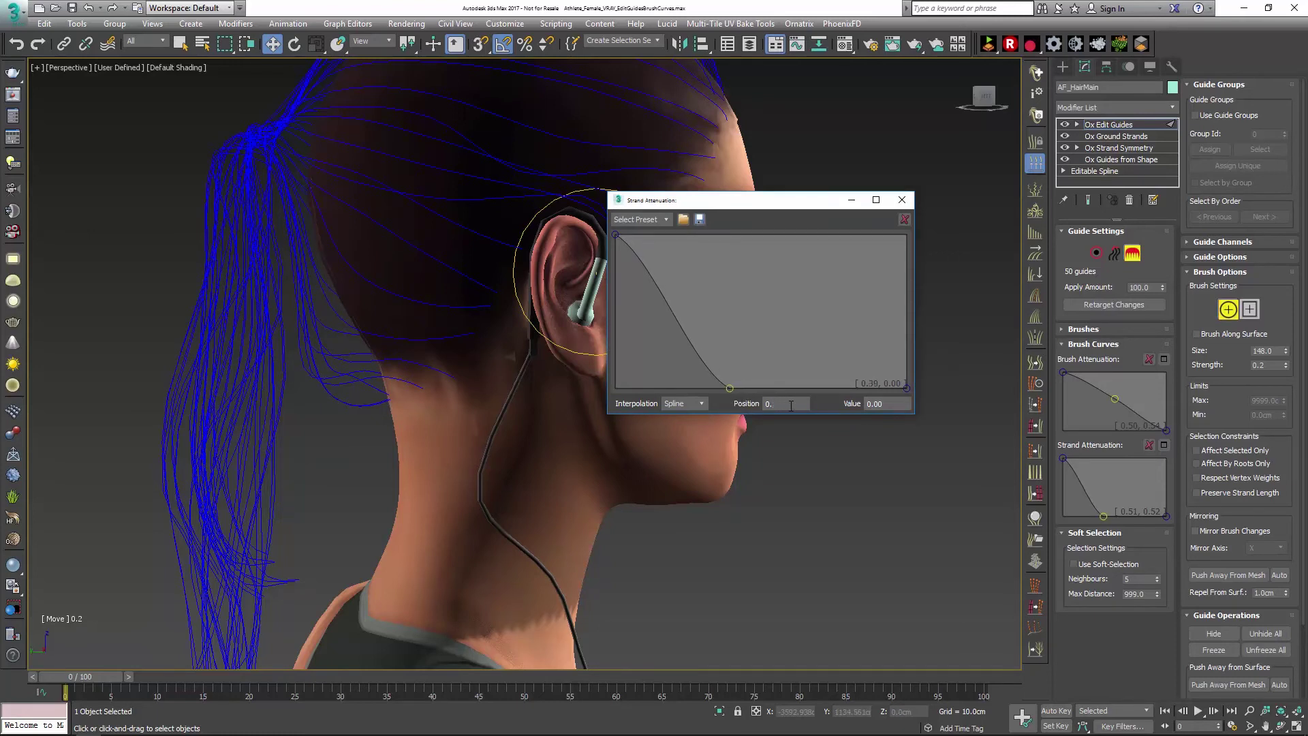
text(40)
key(Return)
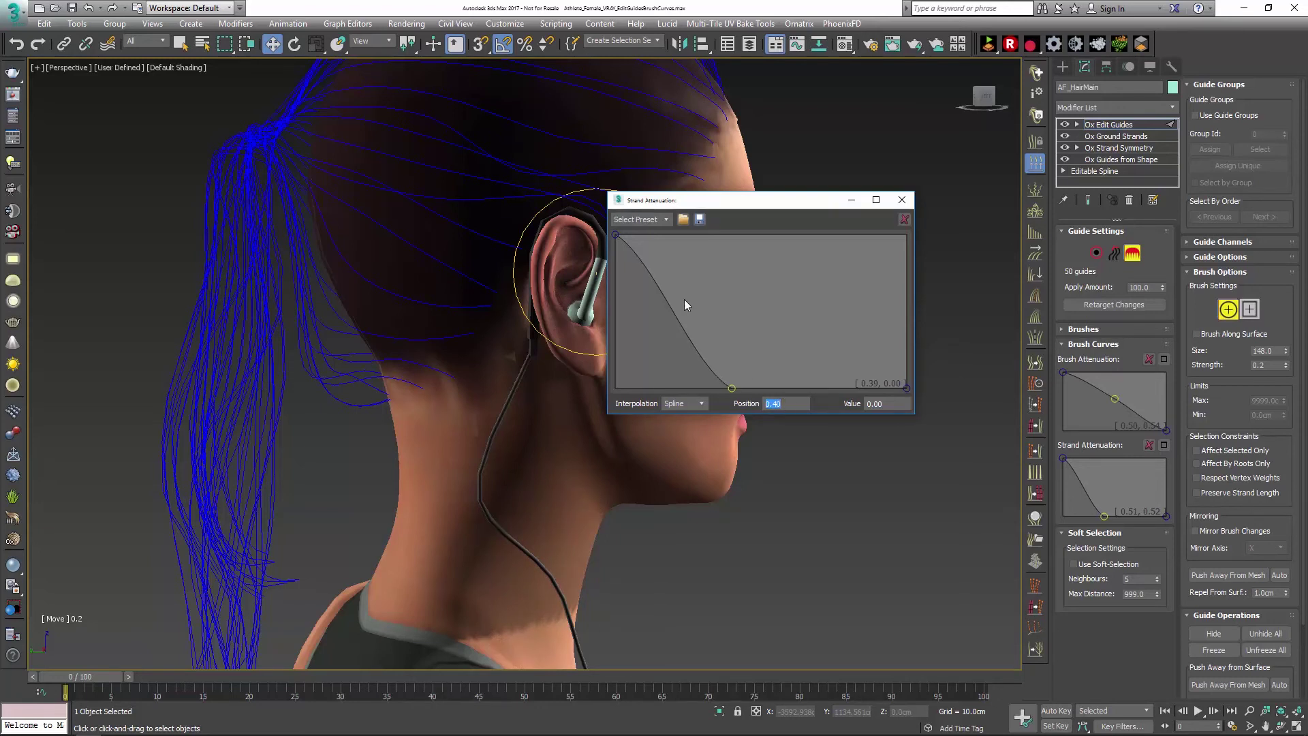
Step: Save the strand attenuation curve as a preset named RootOnly and close the curve window
click(700, 220)
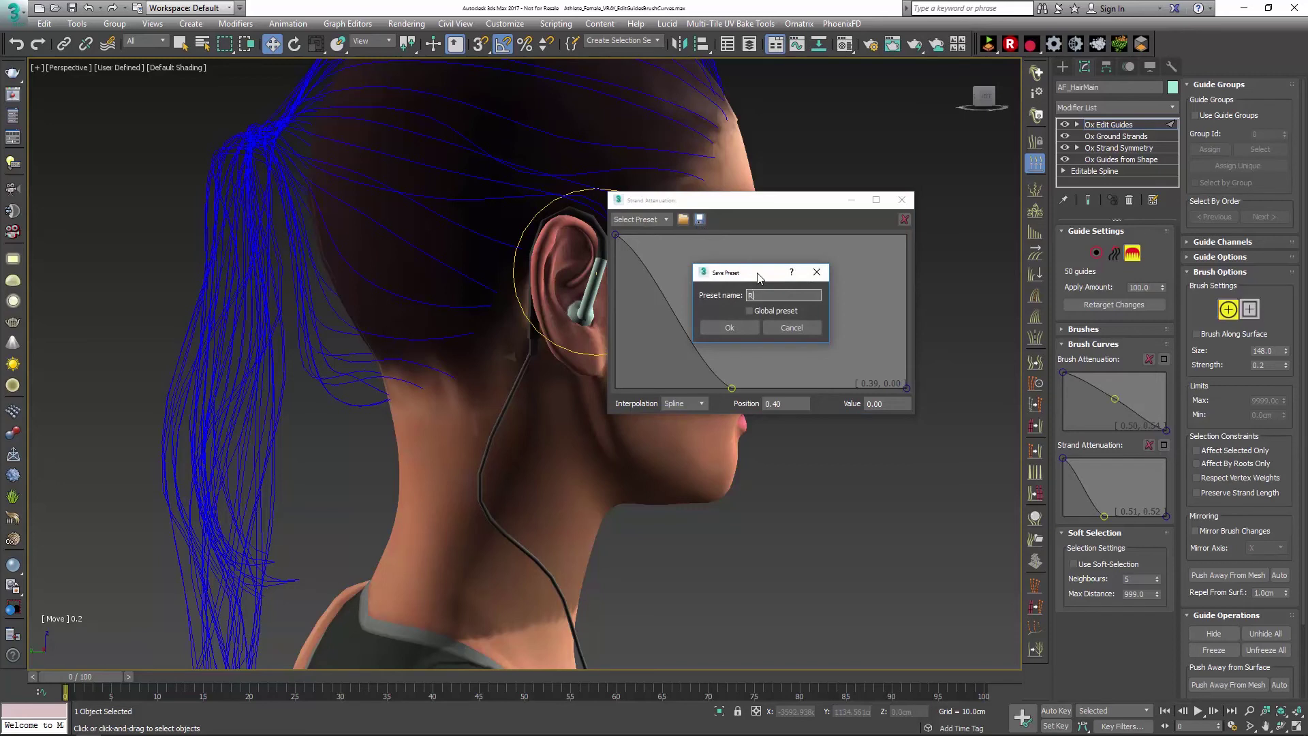
text(RootOnly)
click(729, 328)
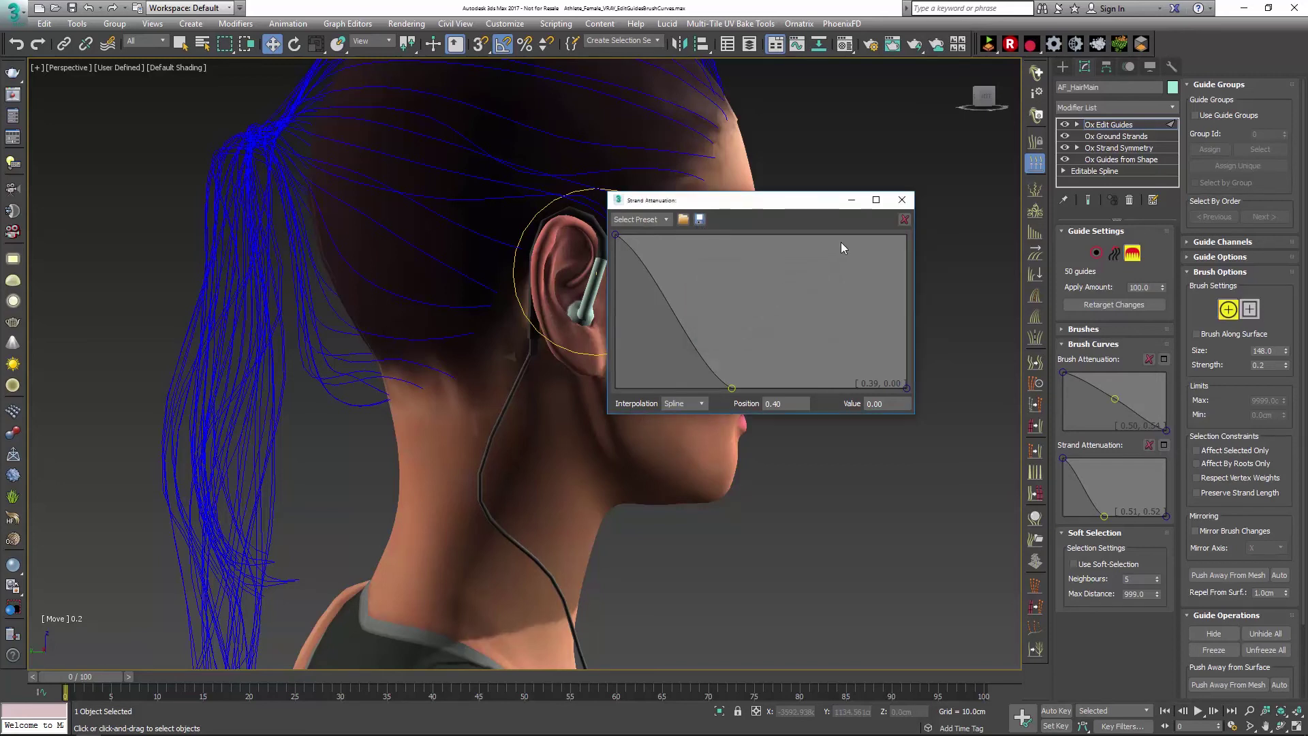
click(902, 199)
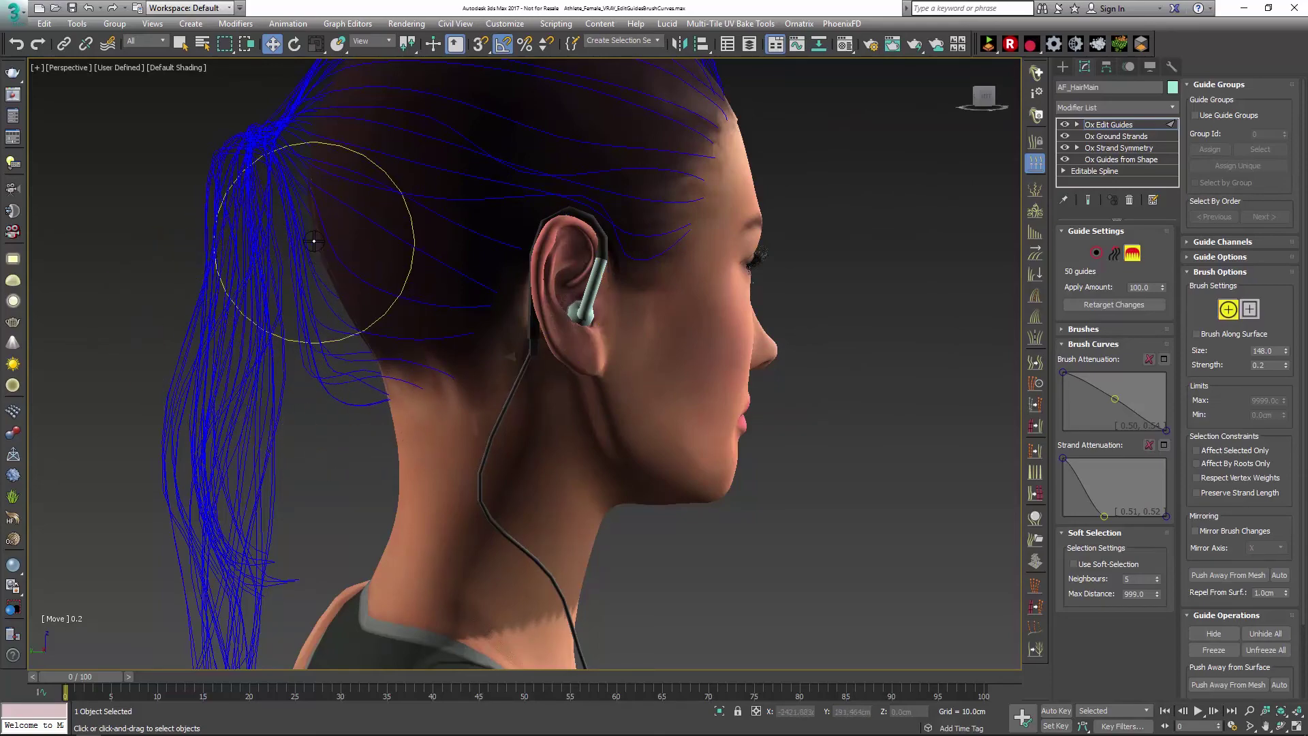
Step: Inspect the ponytail guides from directly behind and from a rear three-quarter view
mouse_move(336, 321)
alt+middle_down()
mouse_move(459, 327)
mouse_move(452, 341)
alt+middle_up()
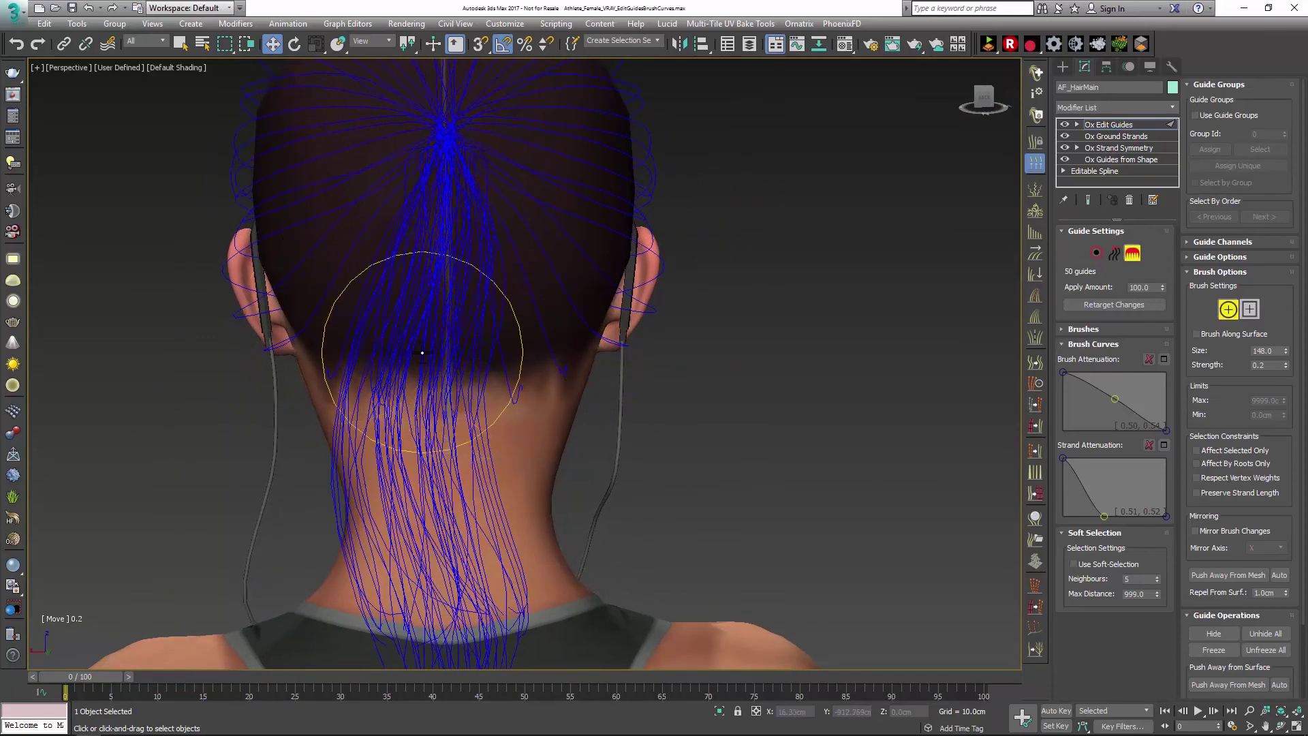
mouse_move(371, 354)
alt+middle_down()
mouse_move(423, 397)
mouse_move(453, 394)
alt+middle_up()
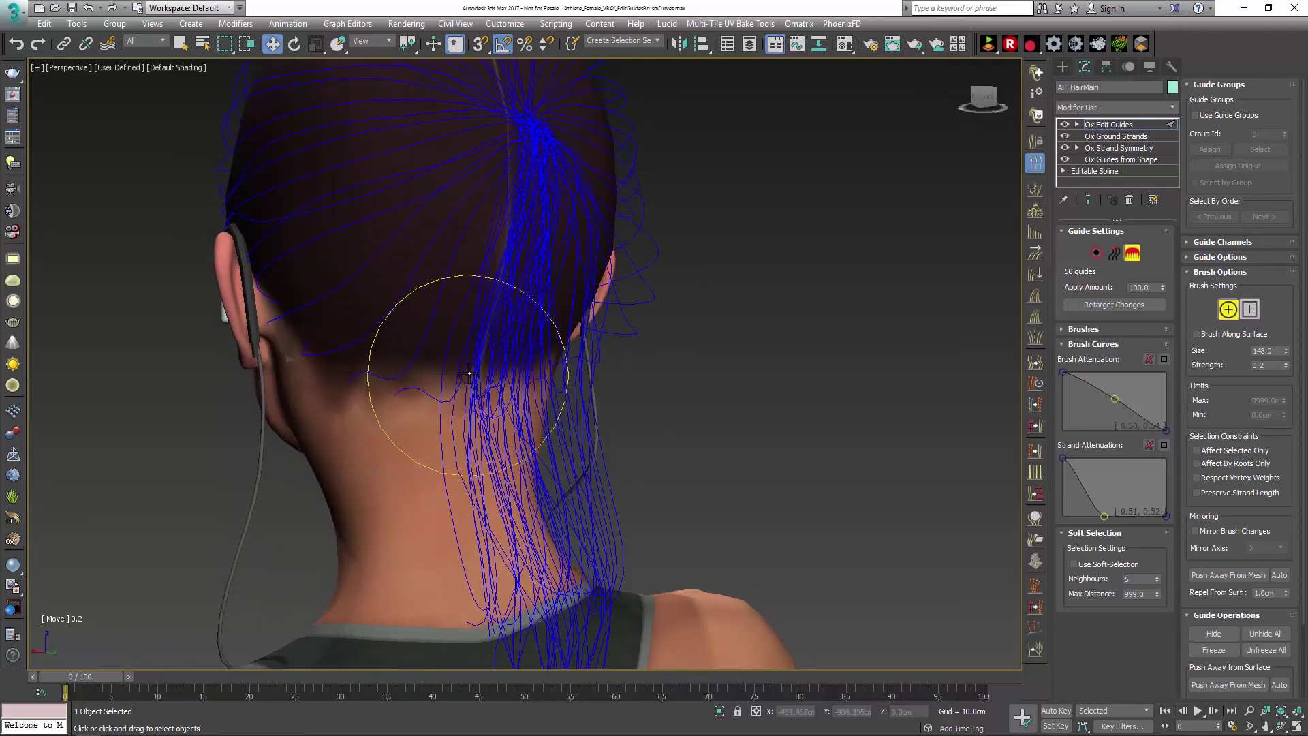
scroll(518, 355, down, 5)
alt+middle_drag(497, 345, 555, 356)
scroll(555, 356, up, 3)
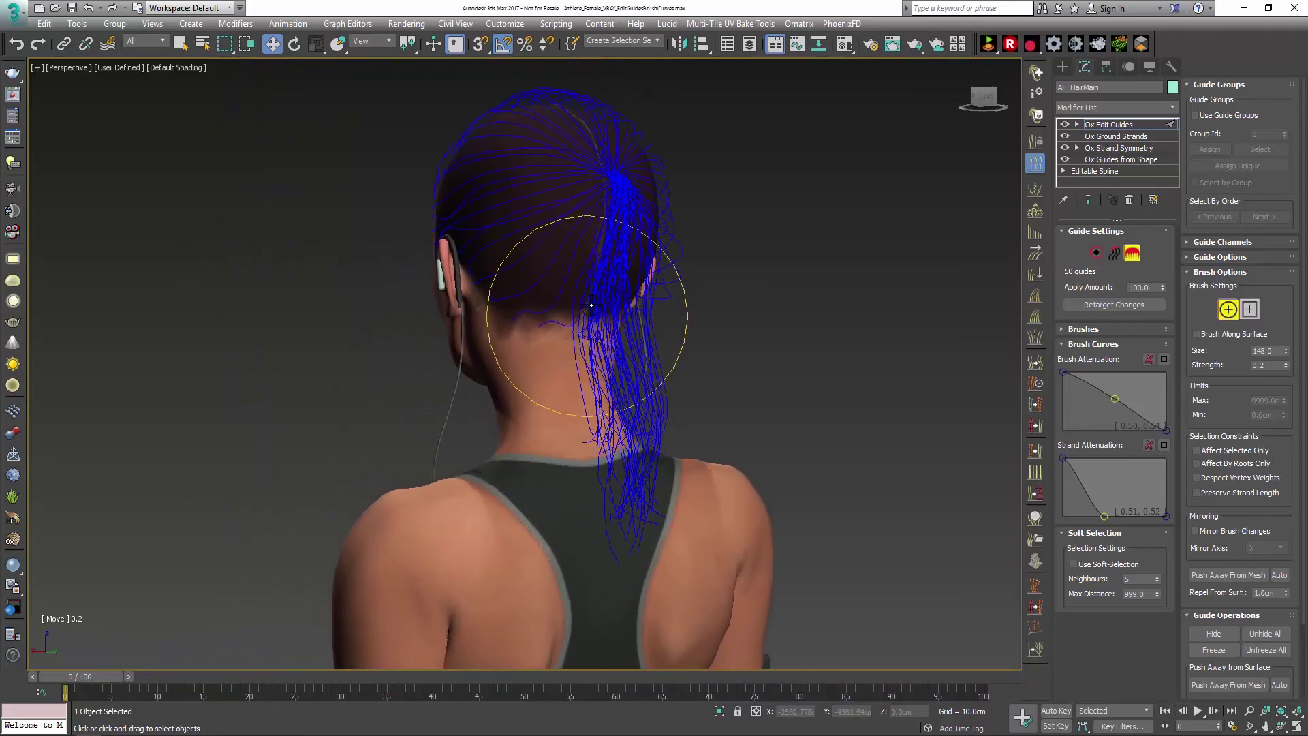